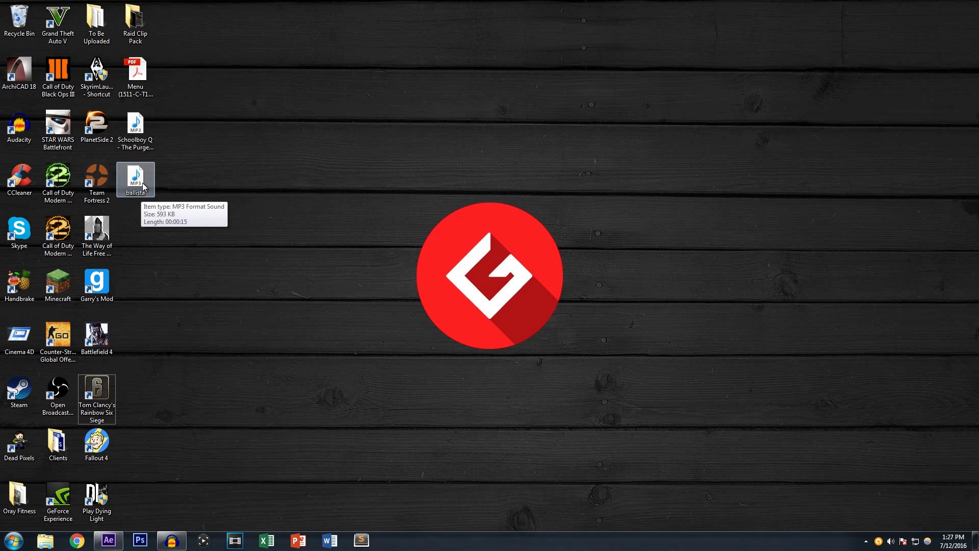
Look over the video clips in the Raid Clip Pack folder on the desktop and close the folder.
left_click(144, 28)
double_click(144, 29)
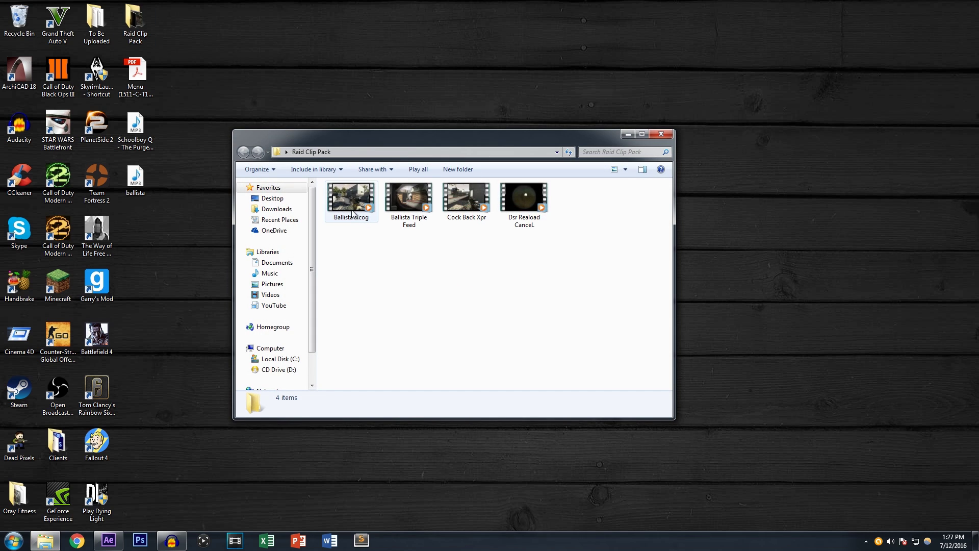
left_click(660, 135)
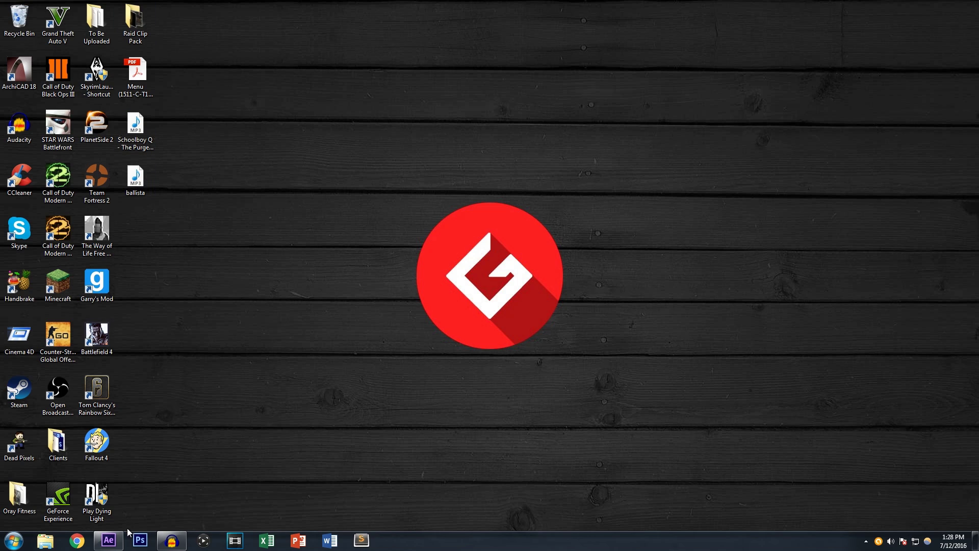
Switch to After Effects and bring up the Main Comp timeline.
left_click(108, 541)
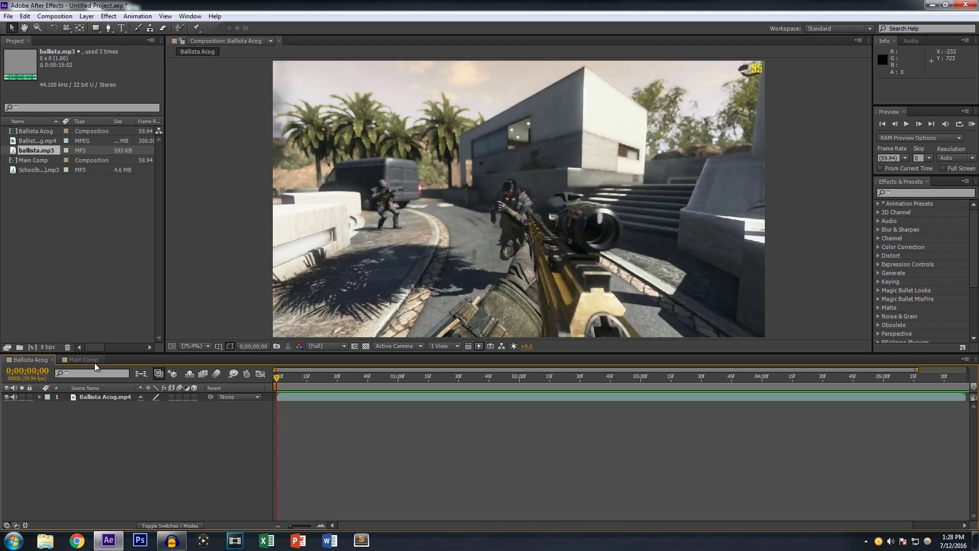
left_click(81, 359)
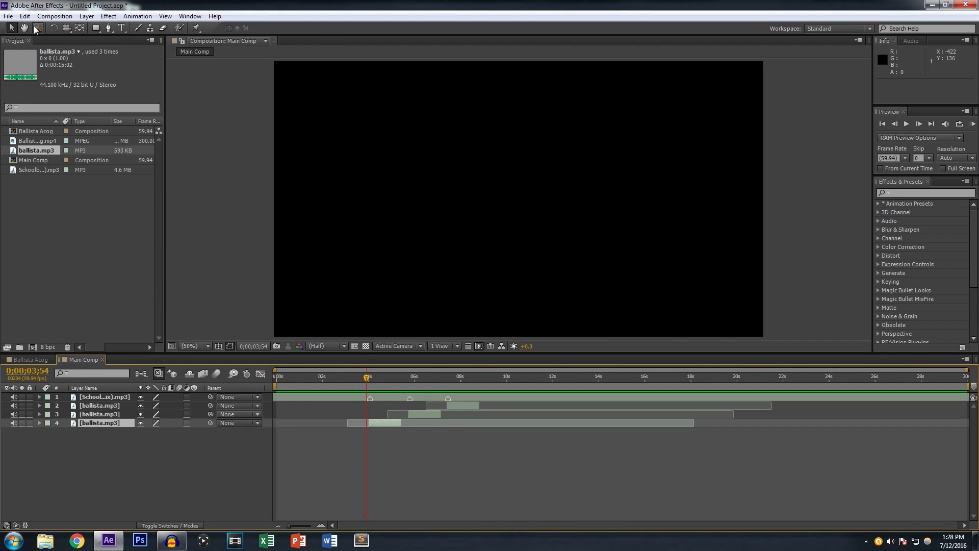
left_click(8, 17)
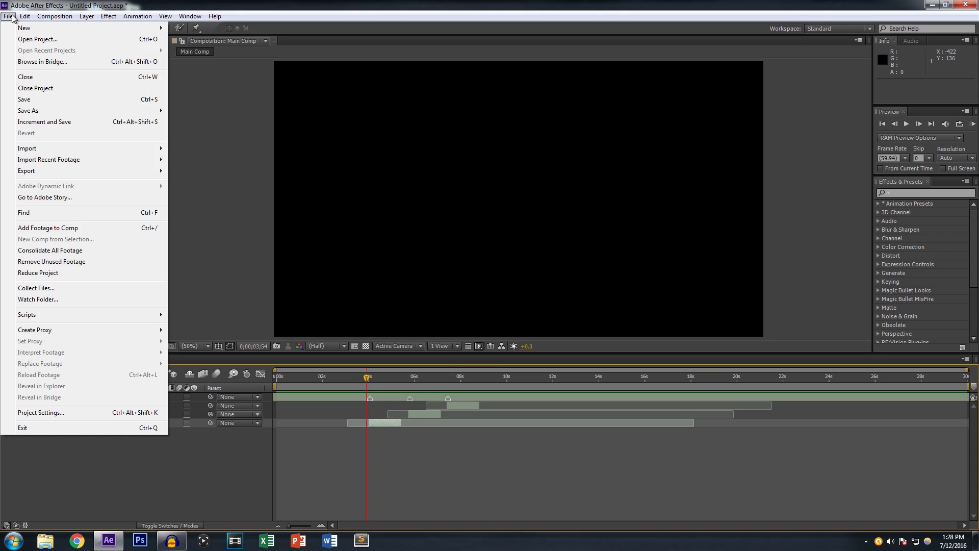
mouse_move(39, 29)
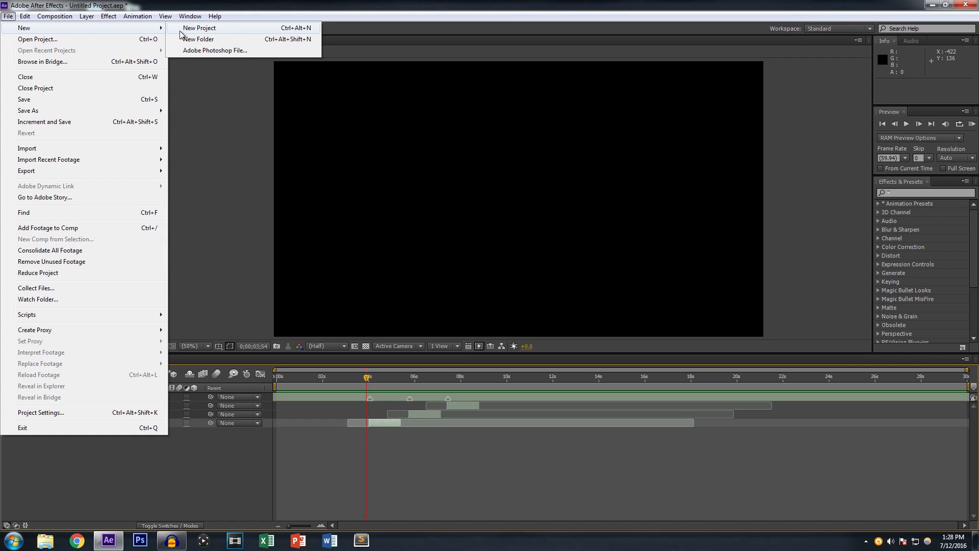
left_click(229, 135)
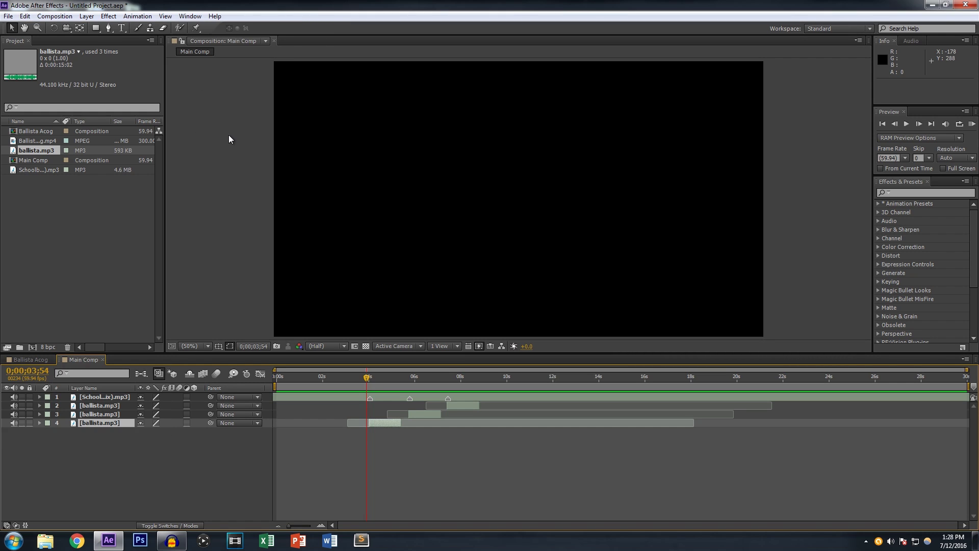
left_click(32, 348)
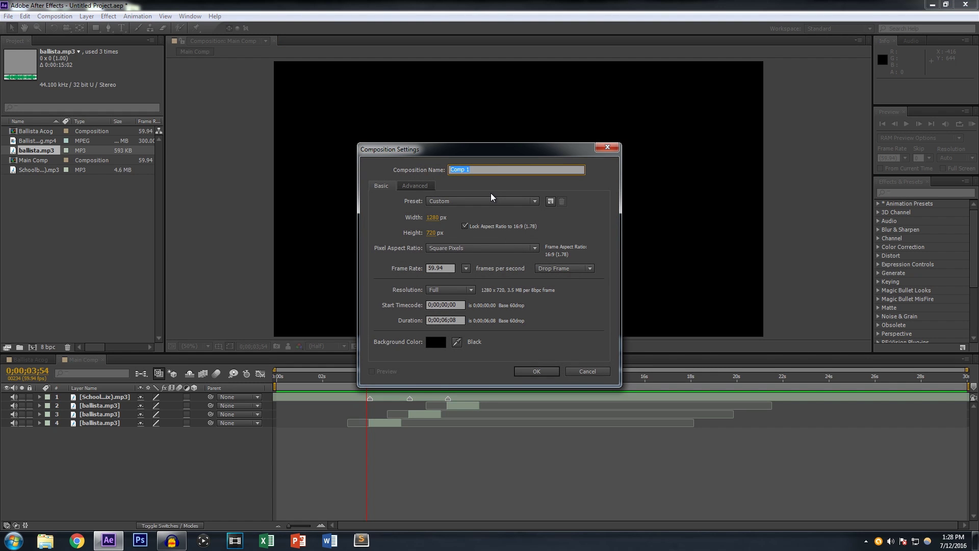
type("sdfdsf")
left_click(608, 148)
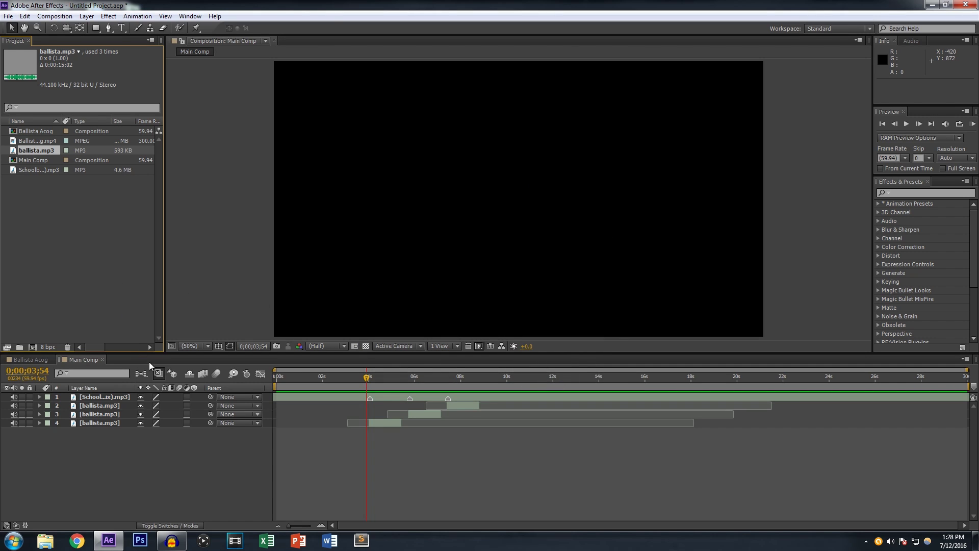
View the Ballista Acog timeline, return to Main Comp and move its playhead to 0;00;02;30.
left_click(28, 359)
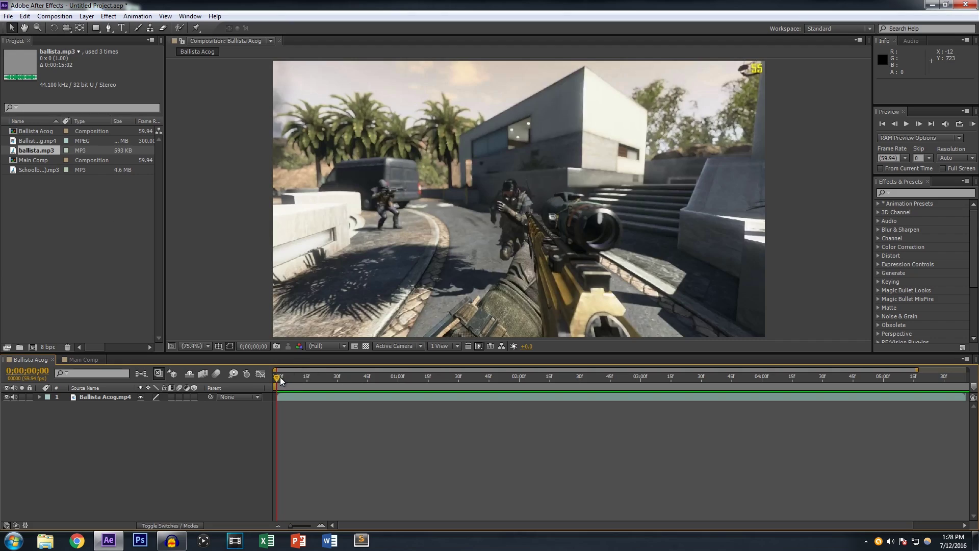
mouse_move(276, 378)
left_mouse_down()
mouse_move(802, 387)
mouse_move(270, 388)
left_mouse_up()
left_click(92, 360)
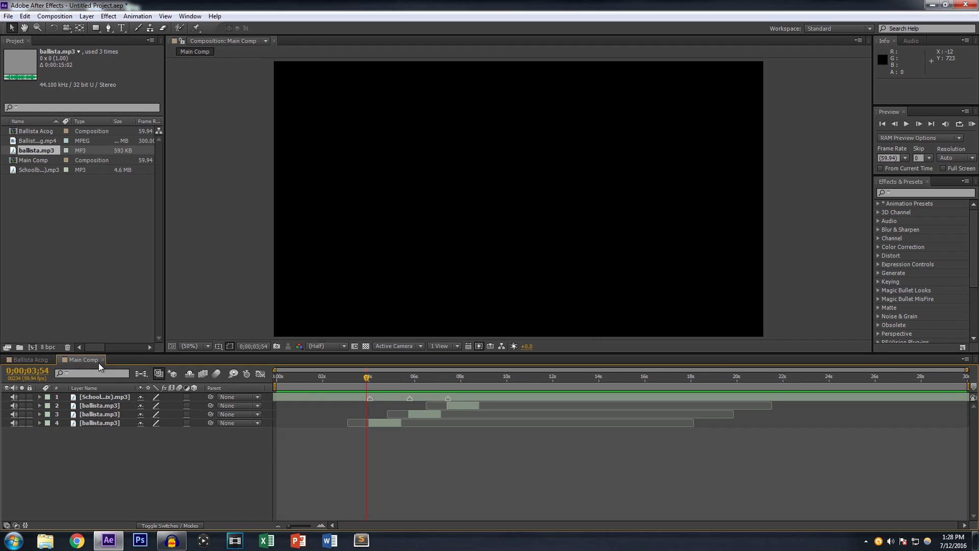
left_click_drag(367, 378, 334, 379)
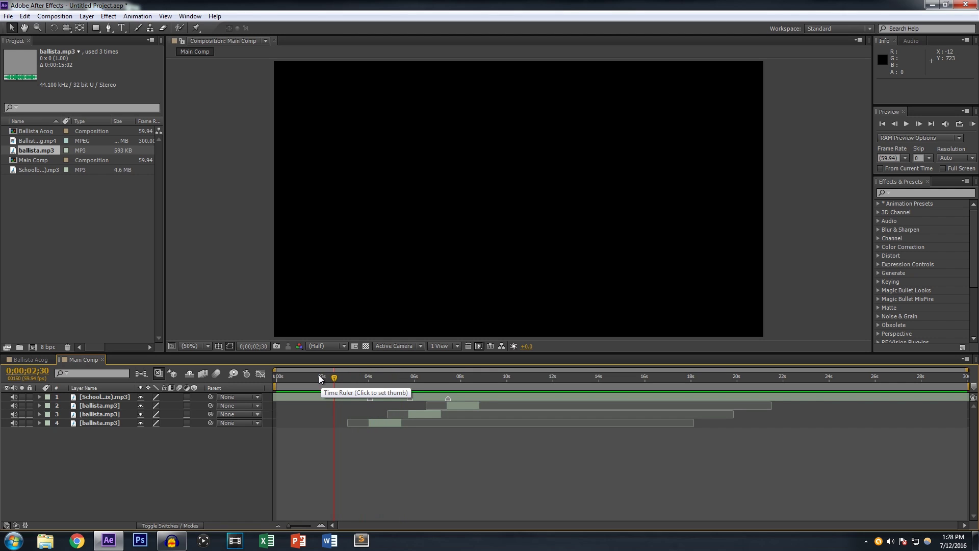
Review Main Comp's composition settings, including size, frame rate and duration, without changing them.
left_click(56, 20)
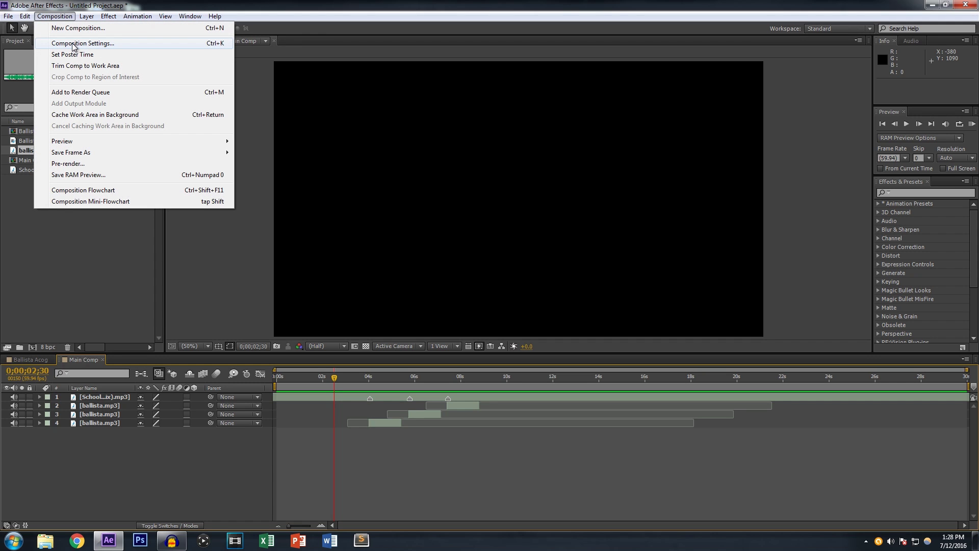
left_click(73, 44)
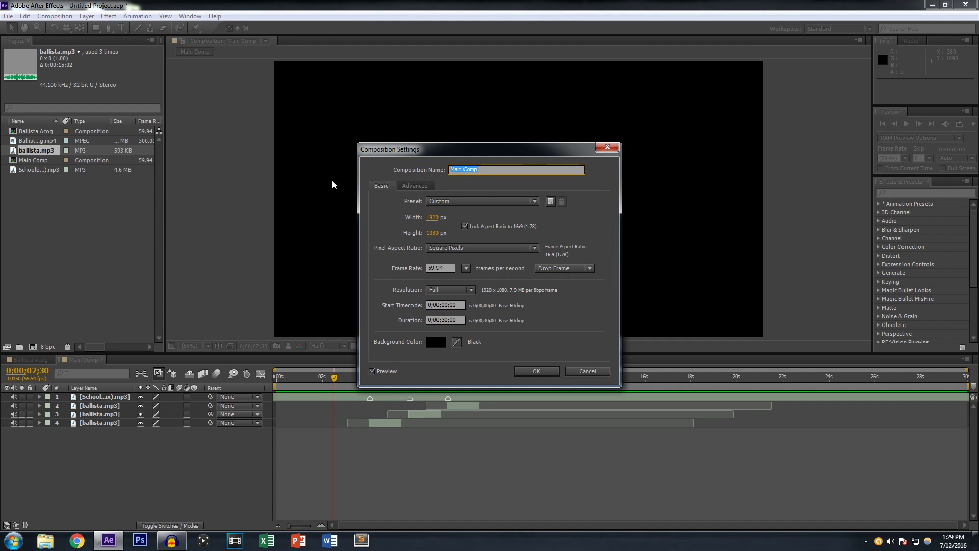
left_click(444, 321)
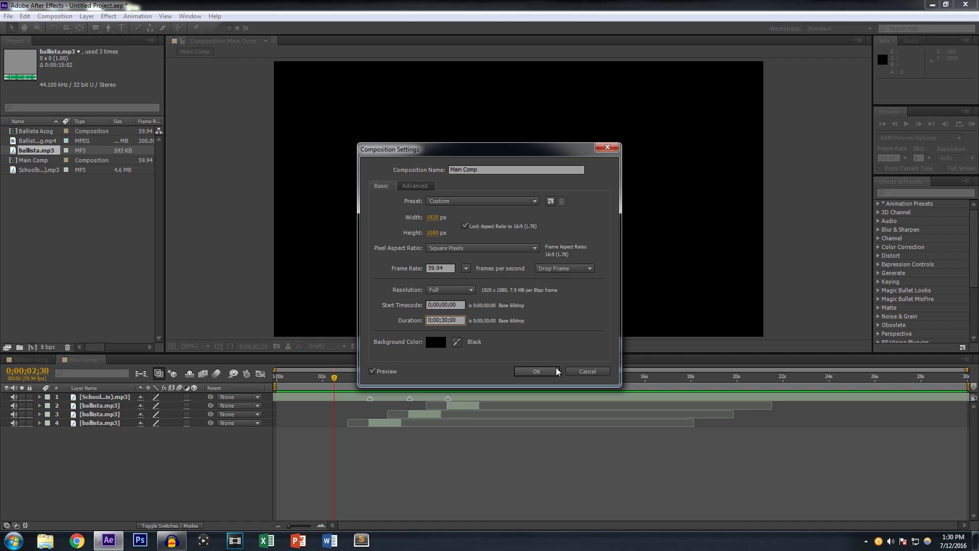
left_click(587, 372)
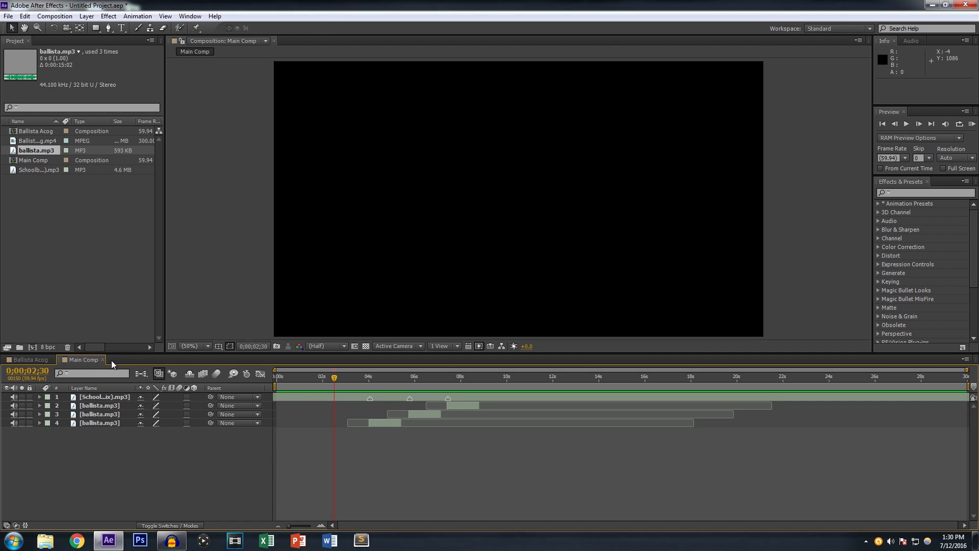
Delete the Ballista Acog.mp4 layer from the Ballista Acog composition.
left_click(32, 359)
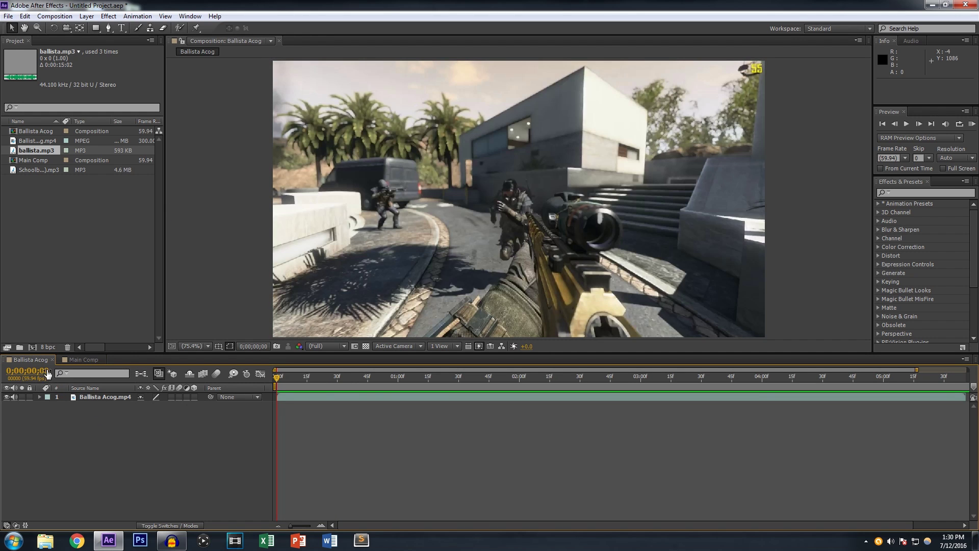
left_click(94, 401)
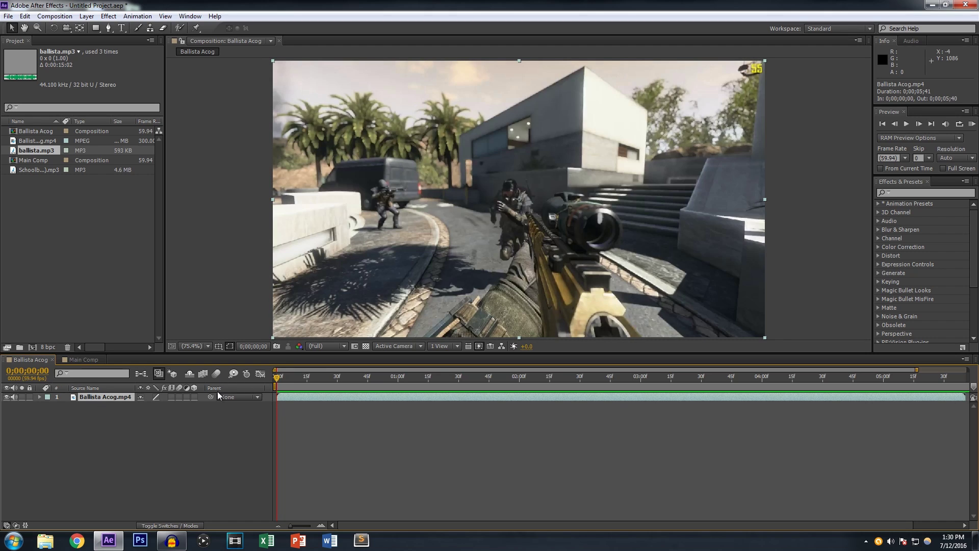
key("Delete")
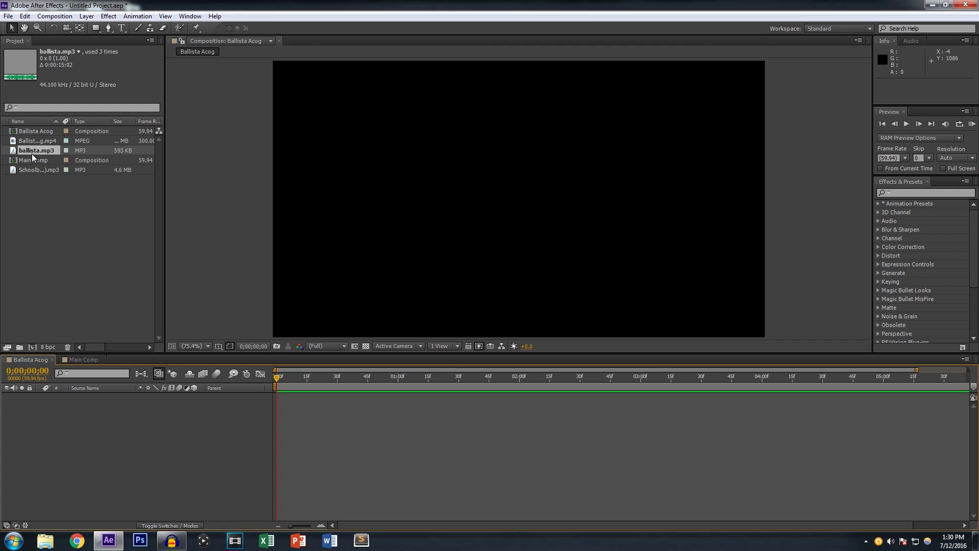
left_click_drag(31, 154, 106, 427)
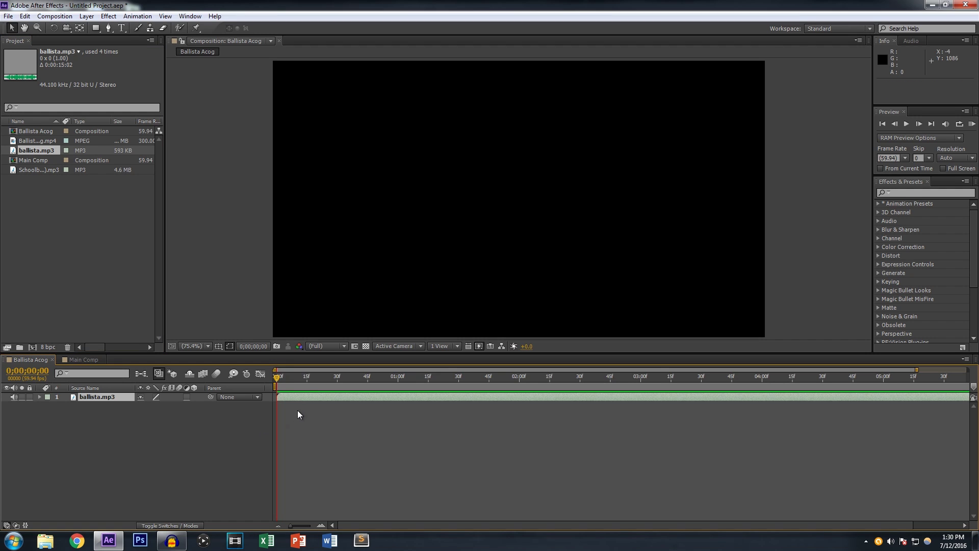
left_click_drag(306, 380, 304, 380)
key("Delete")
Add the Ballista Acog.mp4 footage to the Ballista Acog composition and move the playhead to 0;00;00;08.
left_click_drag(35, 141, 225, 412)
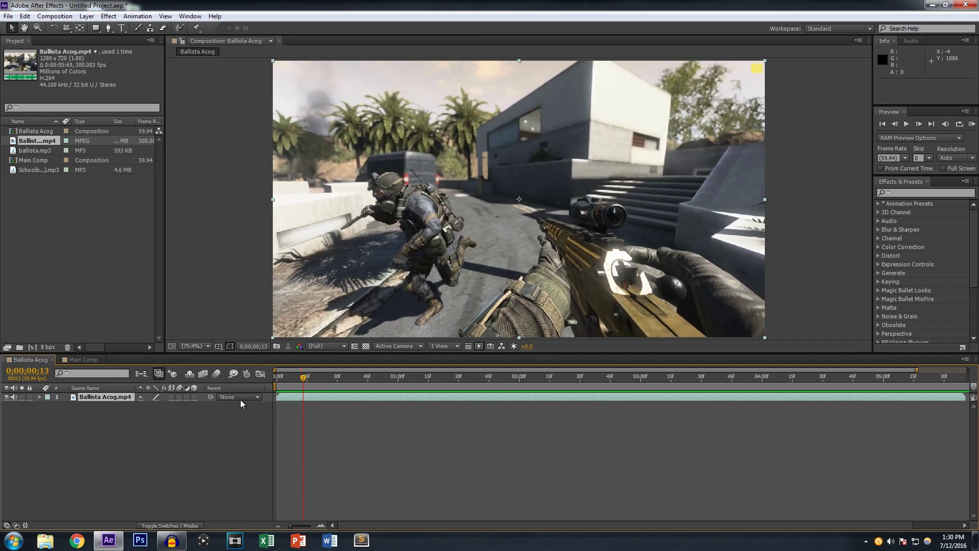
left_click_drag(303, 377, 292, 407)
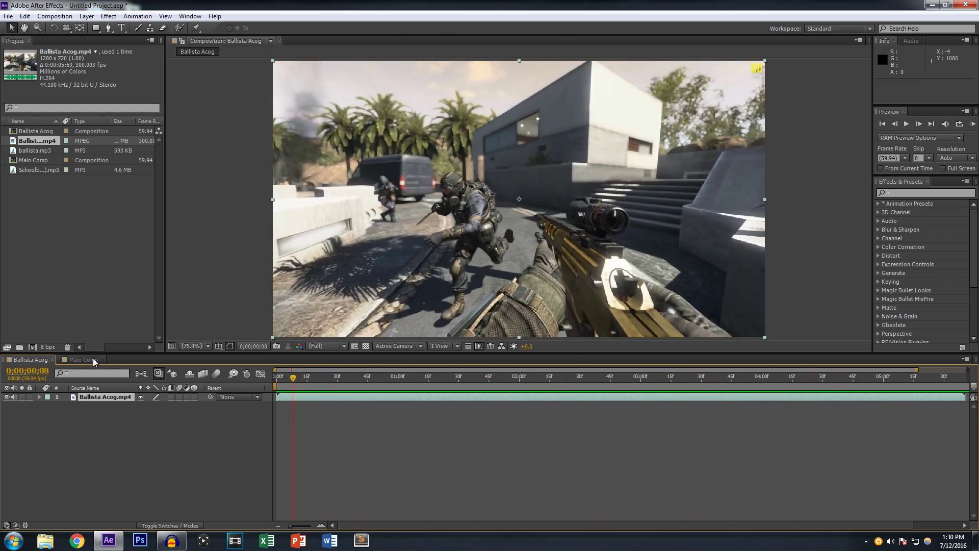
Enlarge the Ballista Acog composition to 1600 x 900 px with the aspect ratio locked, and show the transparency grid.
left_click(61, 16)
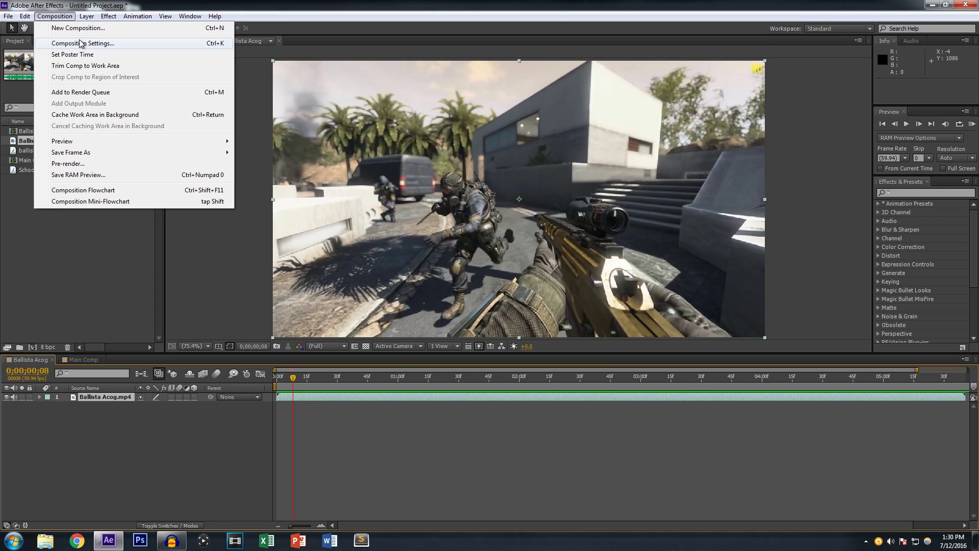
left_click(82, 43)
left_click(436, 218)
left_click(444, 217)
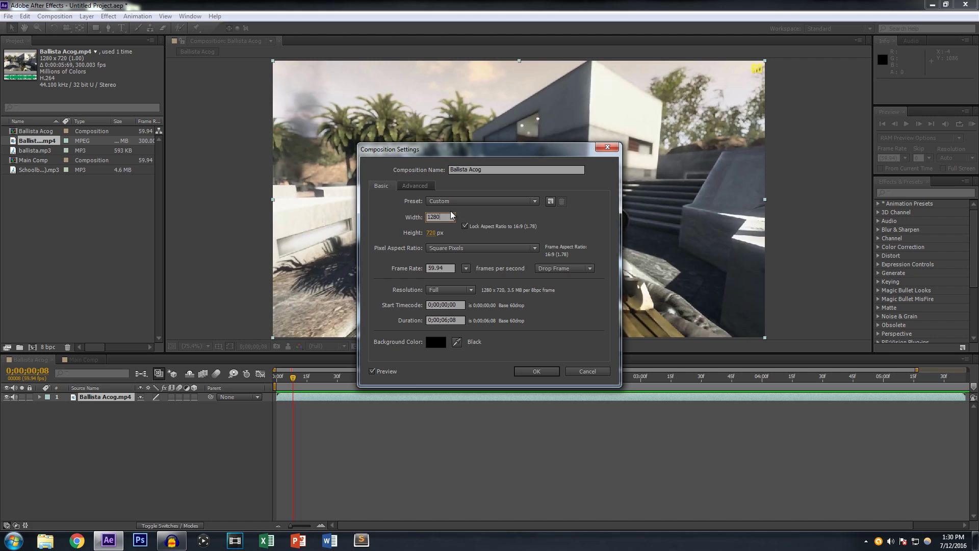
type("*")
key("Return")
left_click(366, 346)
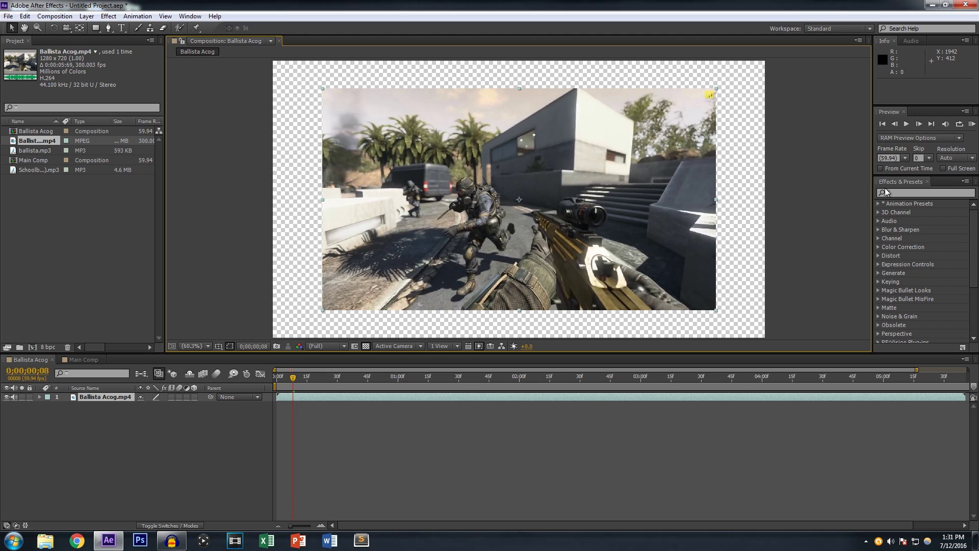
Find the Motion Tile effect and apply it to the Ballista Acog.mp4 layer.
left_click(953, 193)
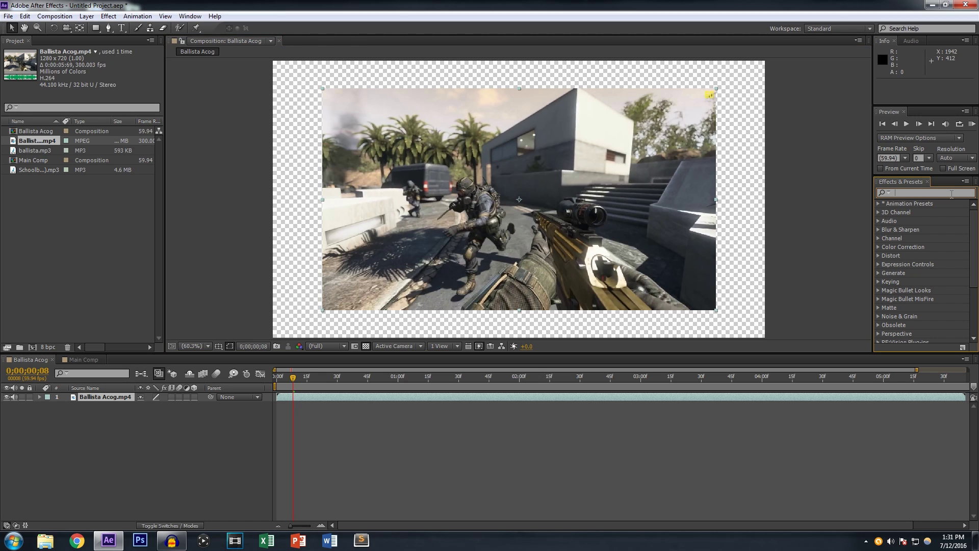
type("motion tile")
left_click_drag(909, 212, 577, 396)
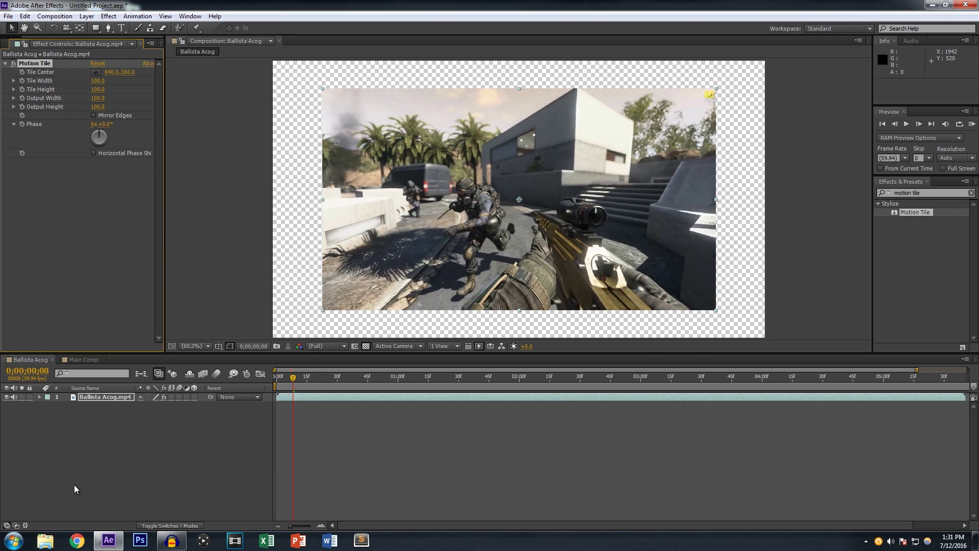
Set Motion Tile's output width and height to 125, enable Mirror Edges and scrub the clip to 0;00;01;20.
left_click(98, 98)
type("125")
key("Return")
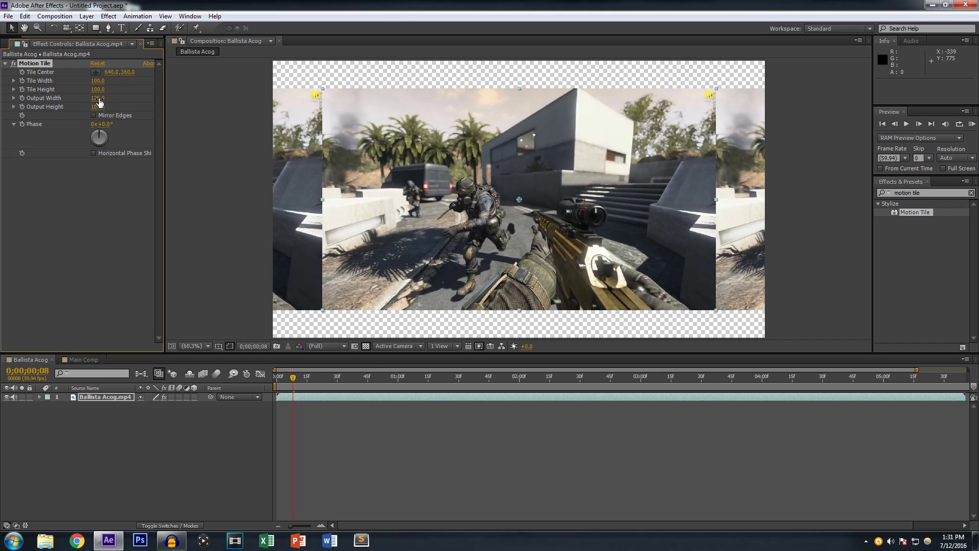
left_click(106, 109)
left_click(99, 106)
type("125")
key("Return")
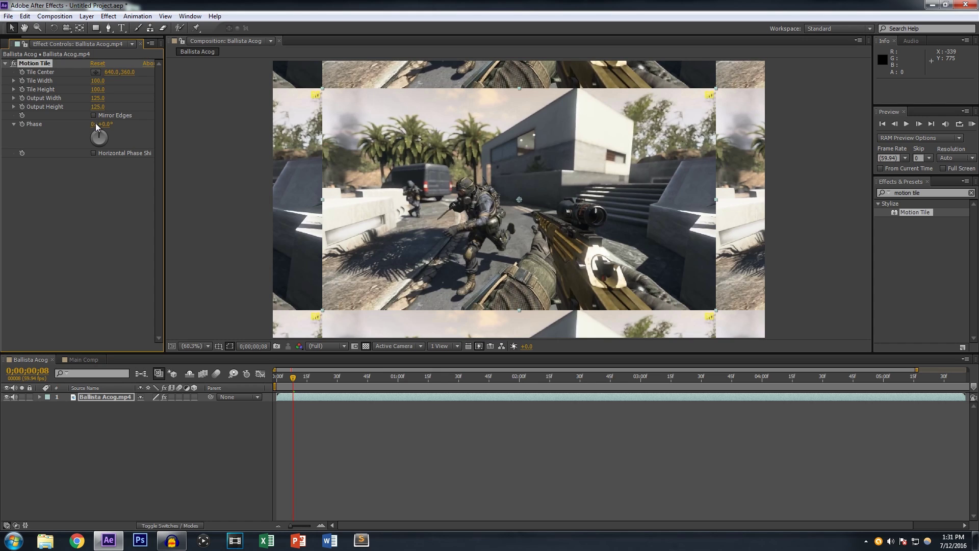
left_click(94, 116)
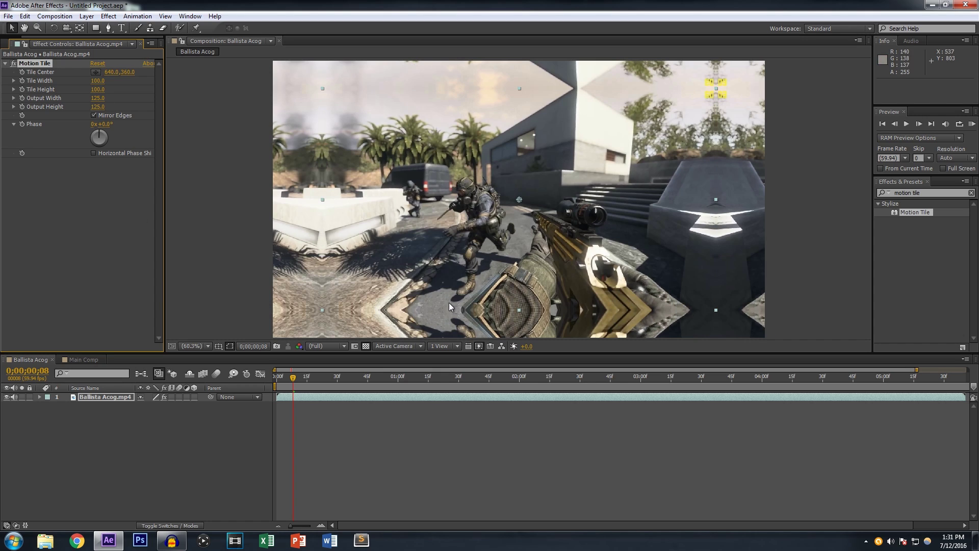
left_click_drag(293, 381, 436, 393)
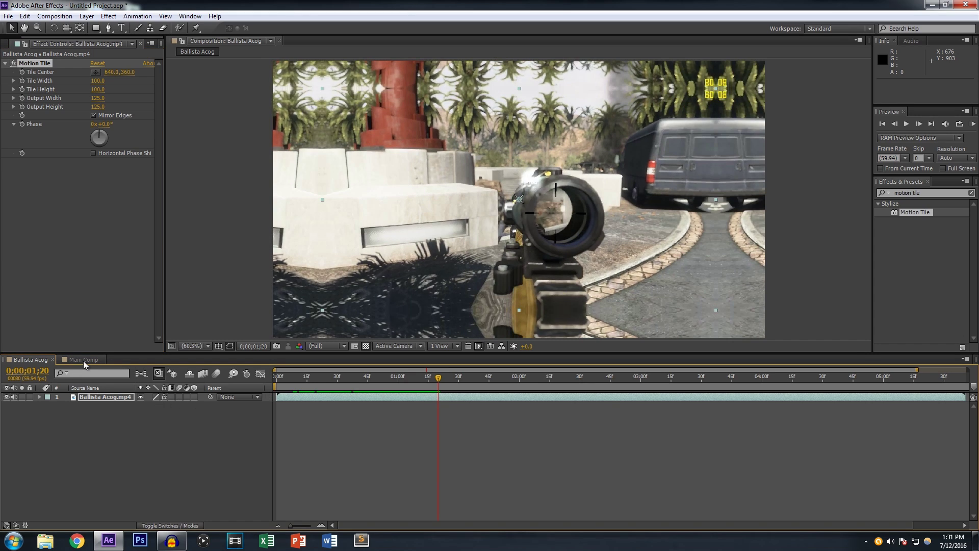
Add the Ballista Acog composition to Main Comp as the top layer and scrub to 0;00;03;33.
left_click(10, 44)
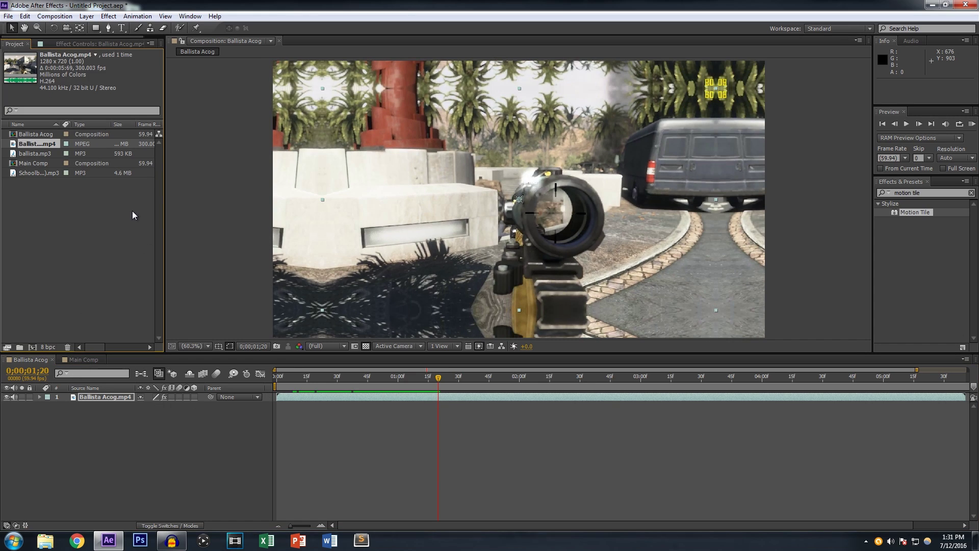
left_click(87, 360)
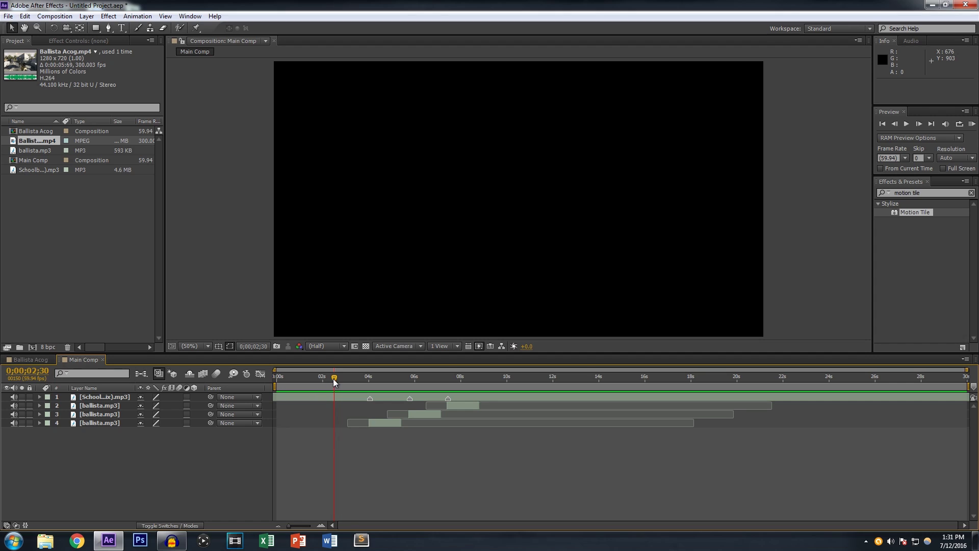
left_click(369, 378)
left_click_drag(38, 130, 112, 397)
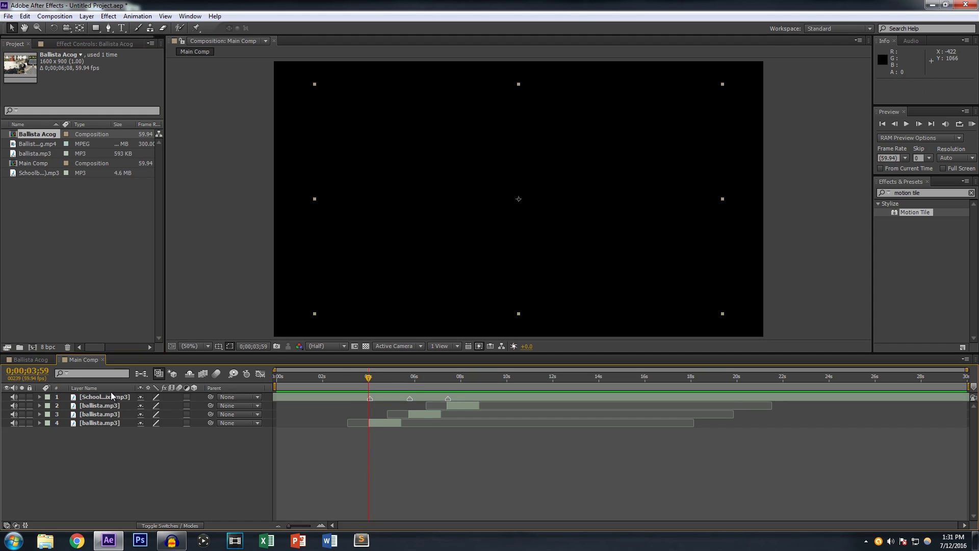
mouse_move(369, 380)
left_mouse_down()
mouse_move(383, 381)
mouse_move(358, 380)
left_mouse_up()
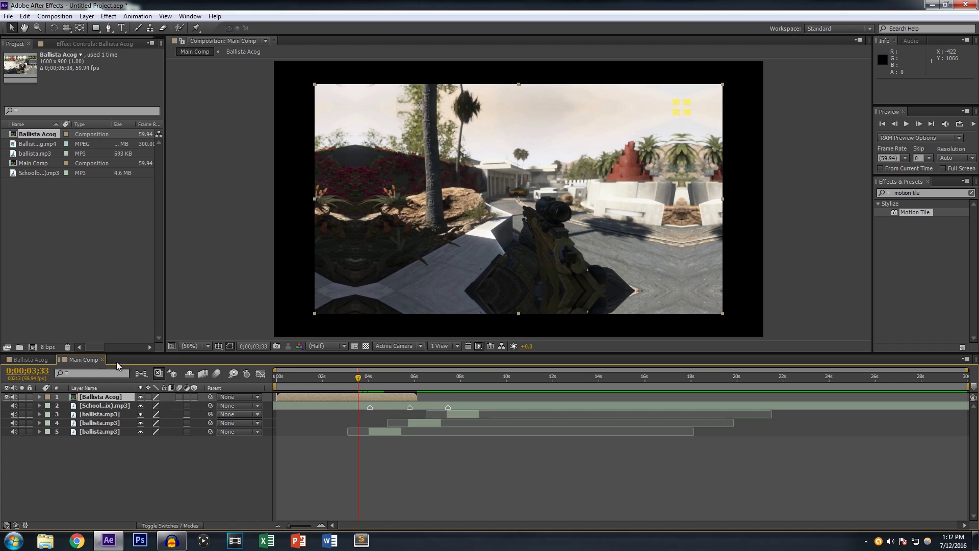
Set the Main Comp composition's width to 1280 px in its composition settings.
left_click(37, 360)
left_click(78, 359)
left_click(60, 16)
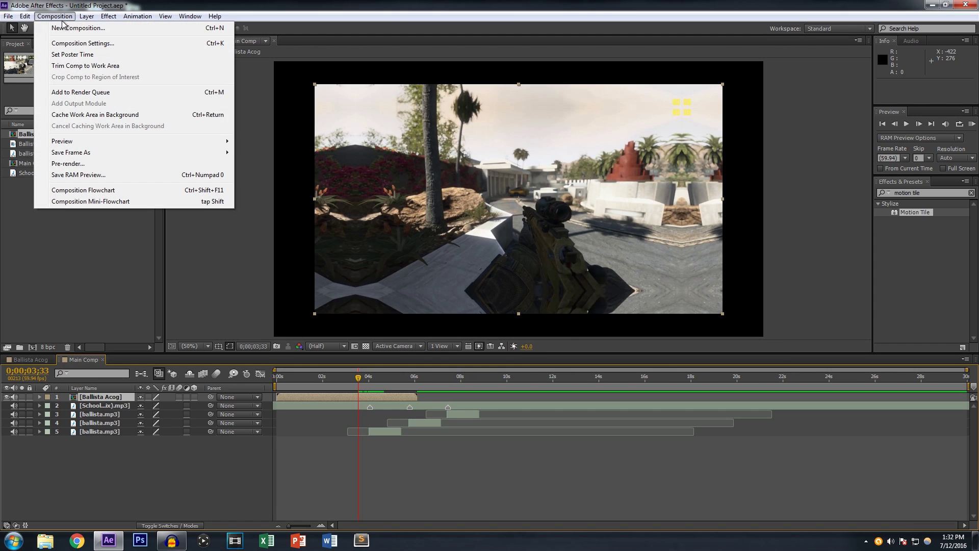
left_click(83, 44)
left_click(431, 218)
type("1280")
key("Return")
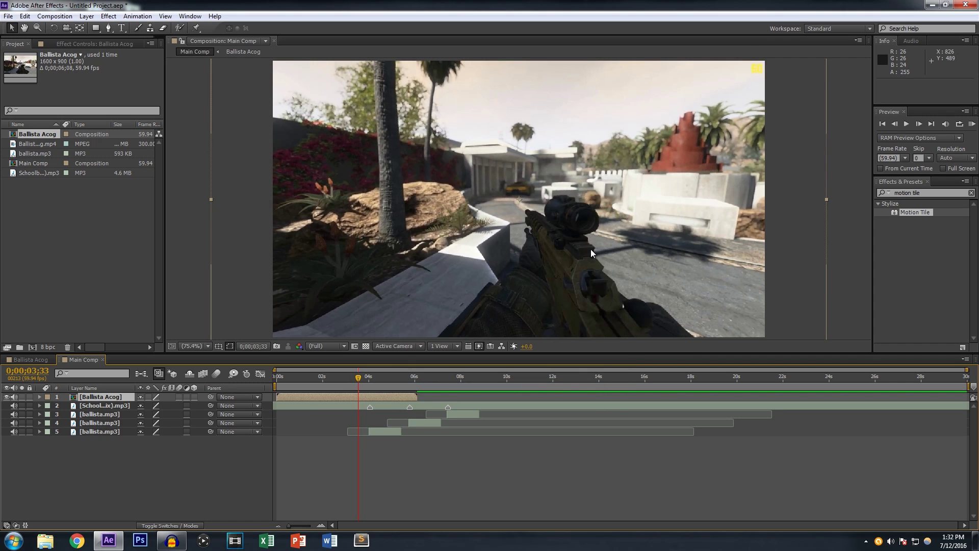
In the Ballista Acog composition, set the Ballista Acog.mp4 layer's scale to 102% and collapse its properties.
left_click(41, 362)
left_click(97, 394)
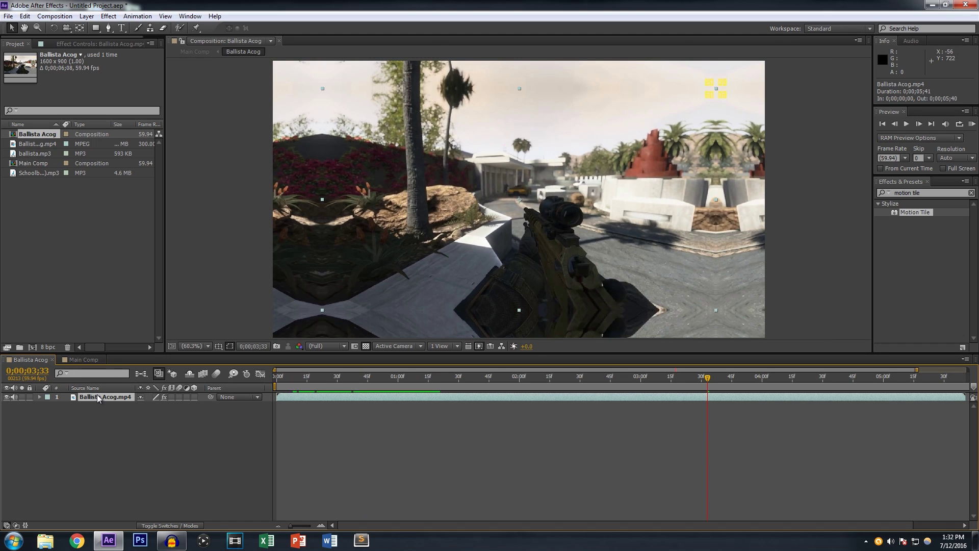
key("s")
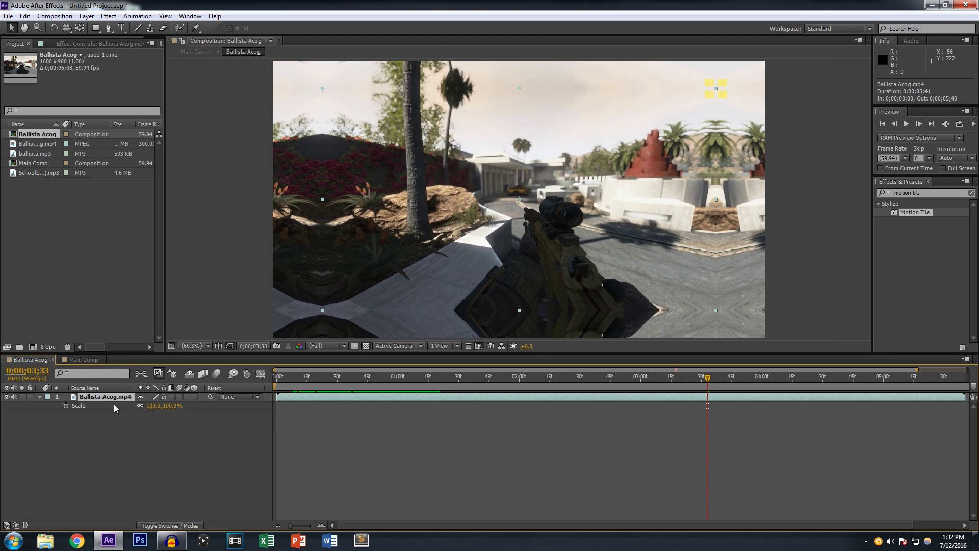
left_click(153, 406)
type("102")
key("Return")
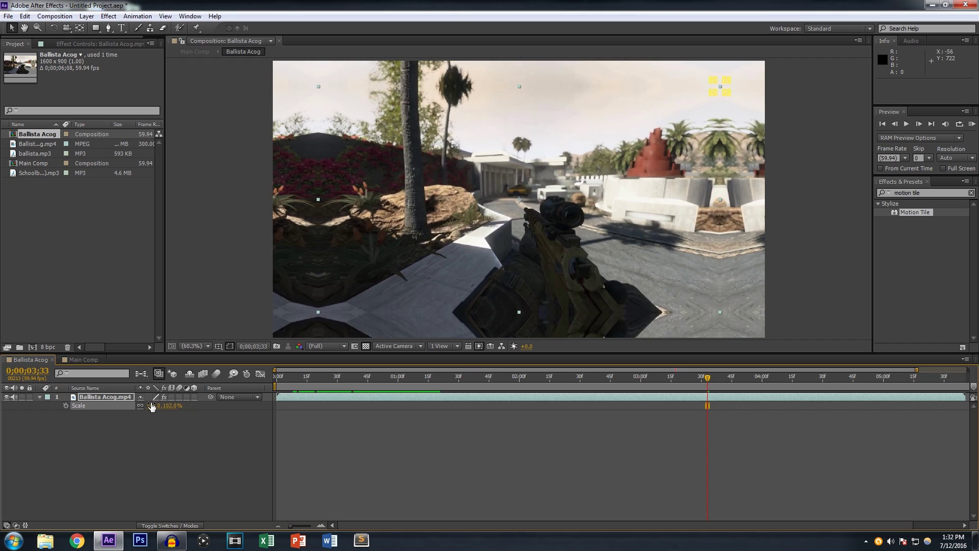
left_click(93, 445)
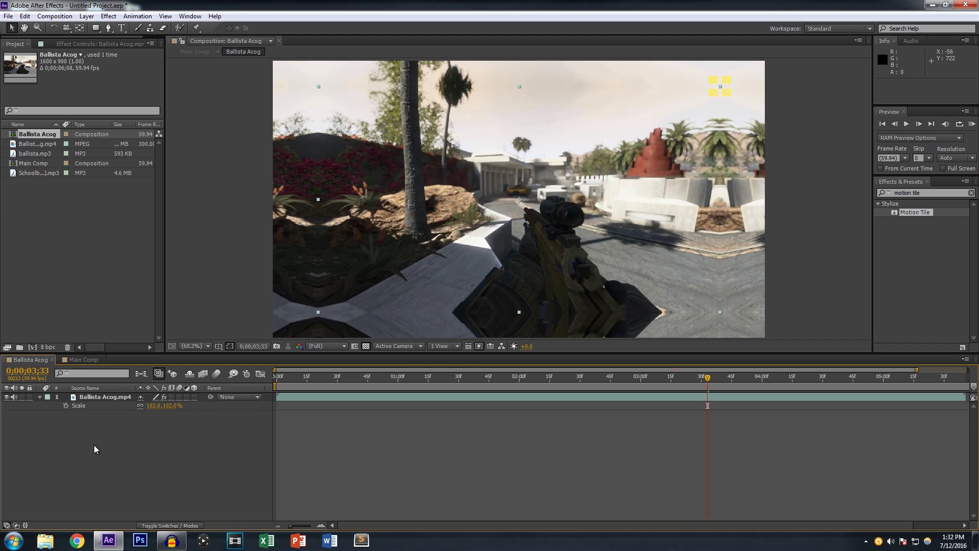
left_click(40, 397)
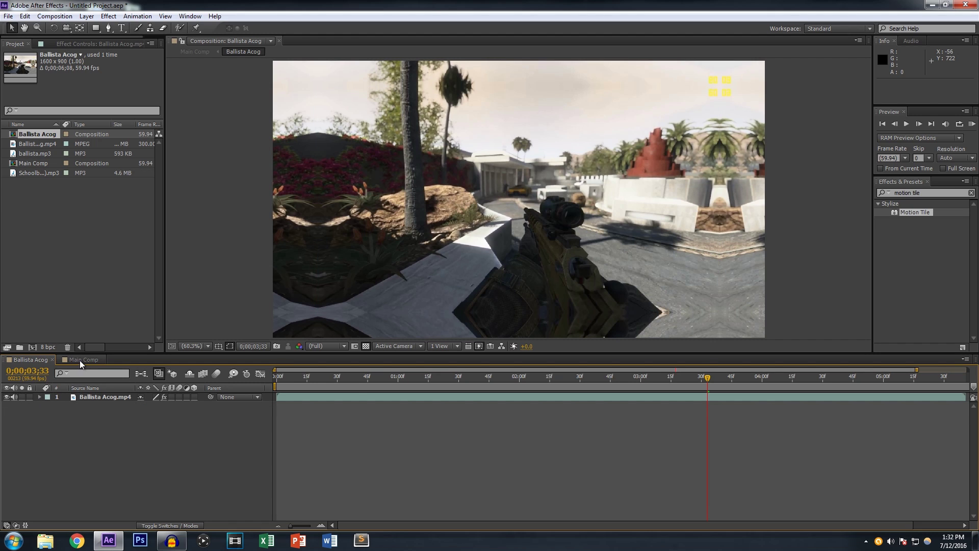
Scrub through the gameplay in Main Comp and stop at 0;00;00;57, shortly before the first shot.
left_click(80, 360)
left_click(329, 377)
left_click(284, 379)
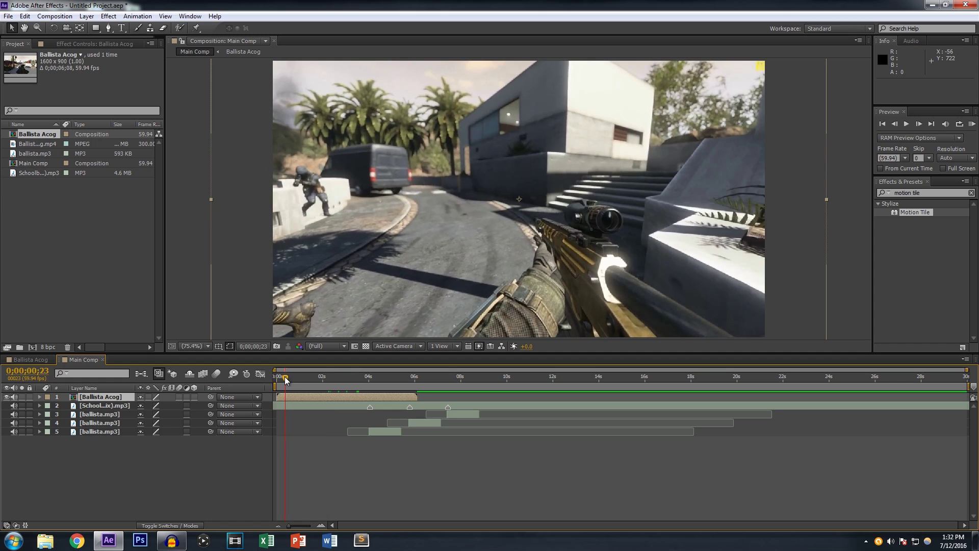
left_click_drag(280, 380, 331, 383)
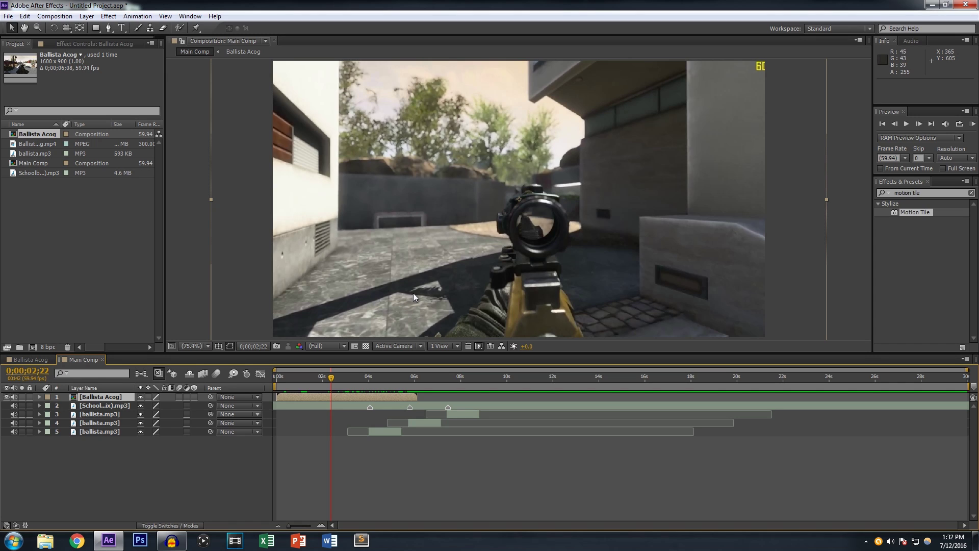
left_click_drag(330, 381, 313, 378)
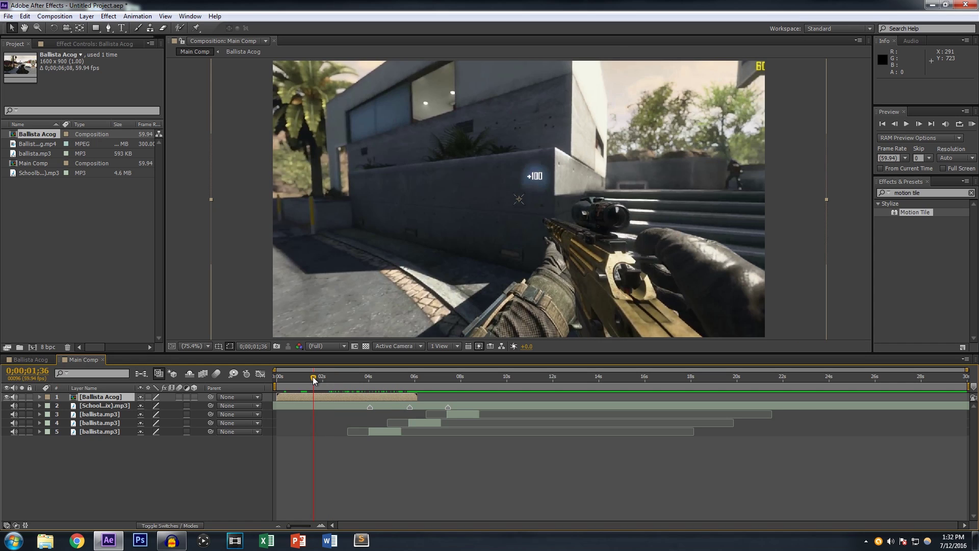
left_click_drag(309, 379, 291, 378)
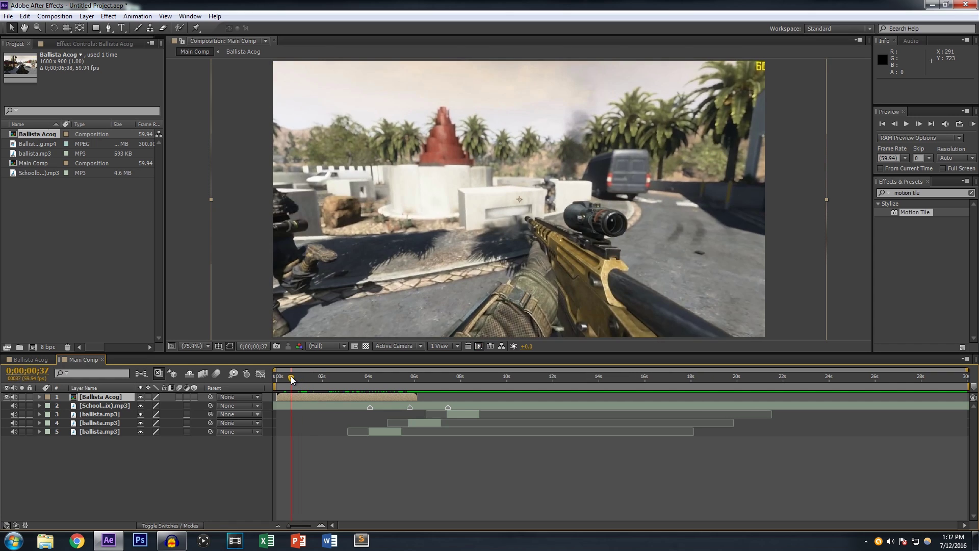
mouse_move(292, 375)
left_mouse_down()
mouse_move(308, 383)
mouse_move(299, 380)
left_mouse_up()
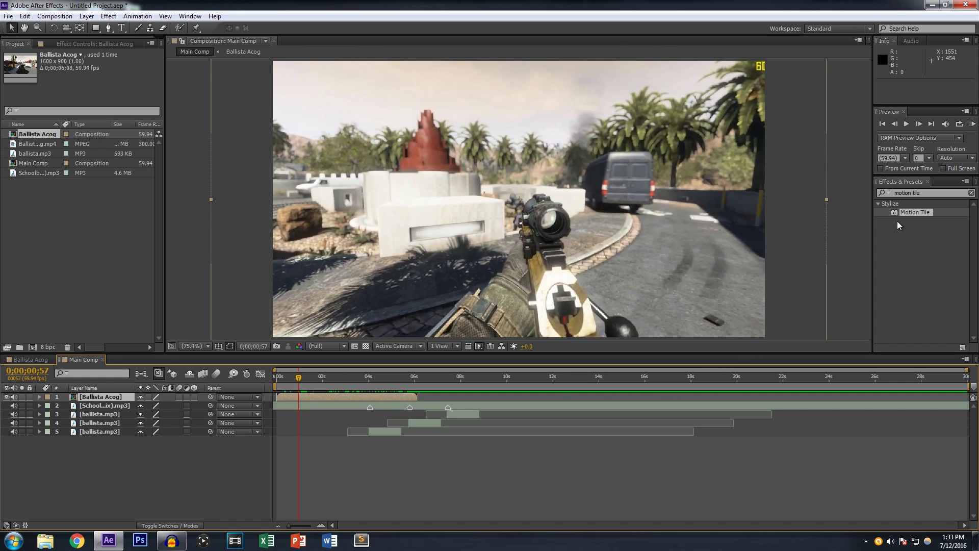
Step frame by frame to 0;00;01;04, just before the first muzzle flash, and split the Ballista Acog layer there.
left_click(917, 125)
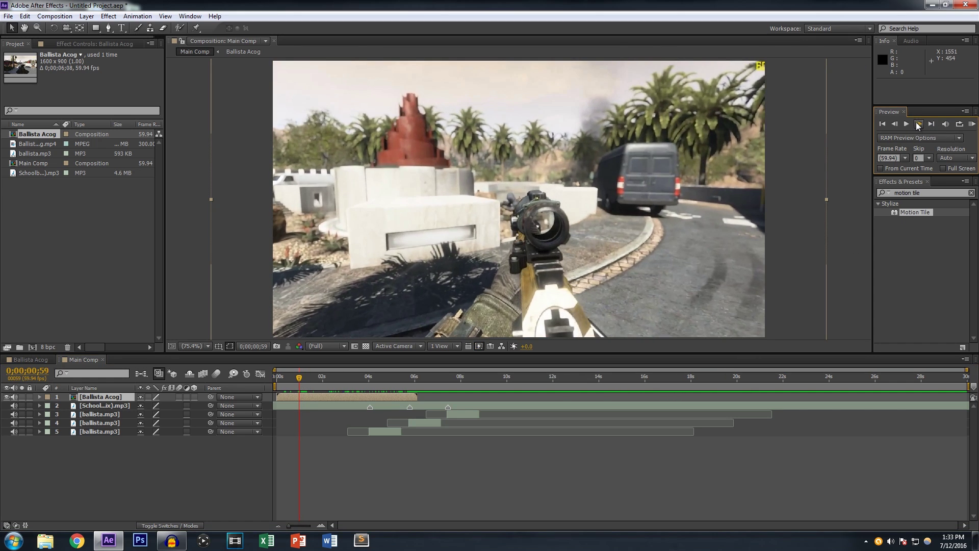
left_click(920, 124)
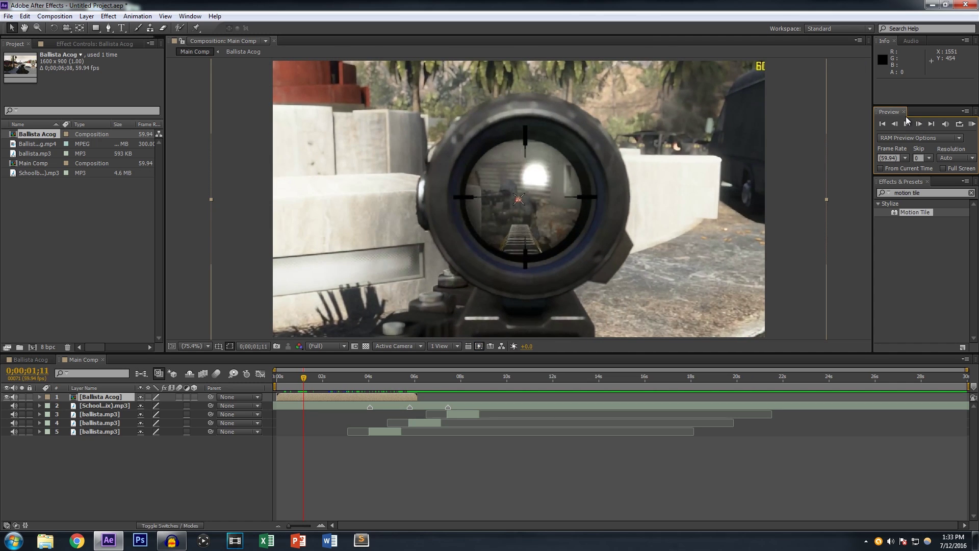
left_click(896, 123)
left_click(896, 123)
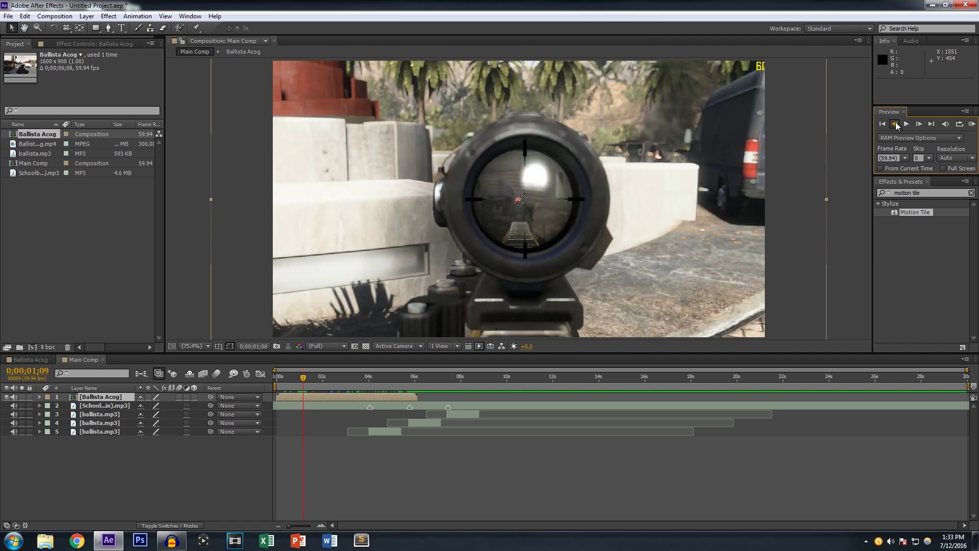
left_click(896, 123)
left_click(897, 123)
left_click(897, 123)
left_click(896, 123)
left_click(897, 123)
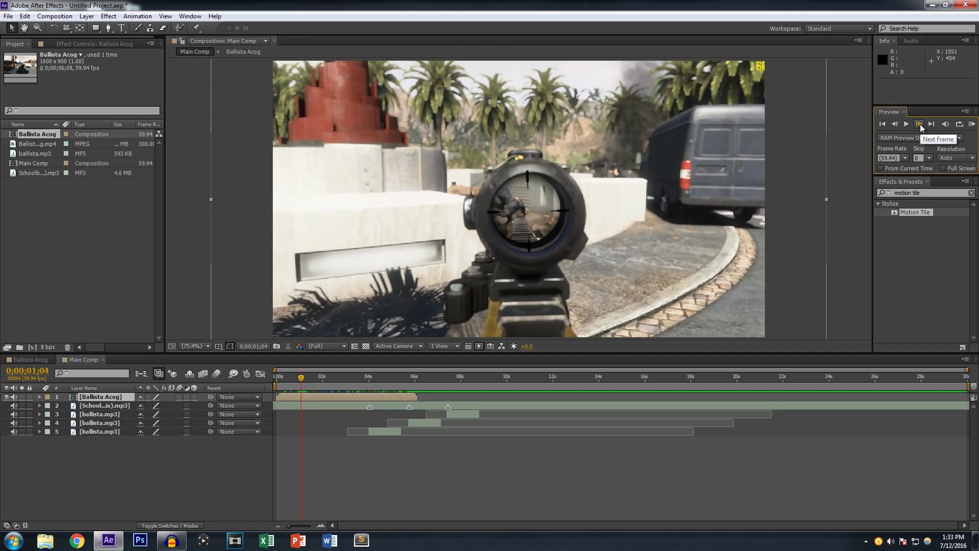
left_click(920, 124)
left_click(899, 123)
left_click(919, 123)
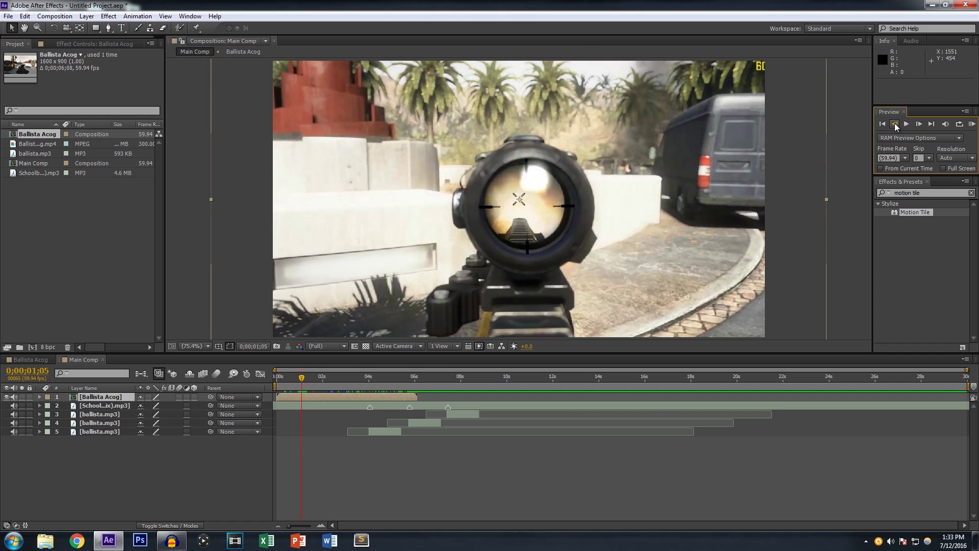
left_click(896, 124)
left_click(916, 123)
left_click(896, 124)
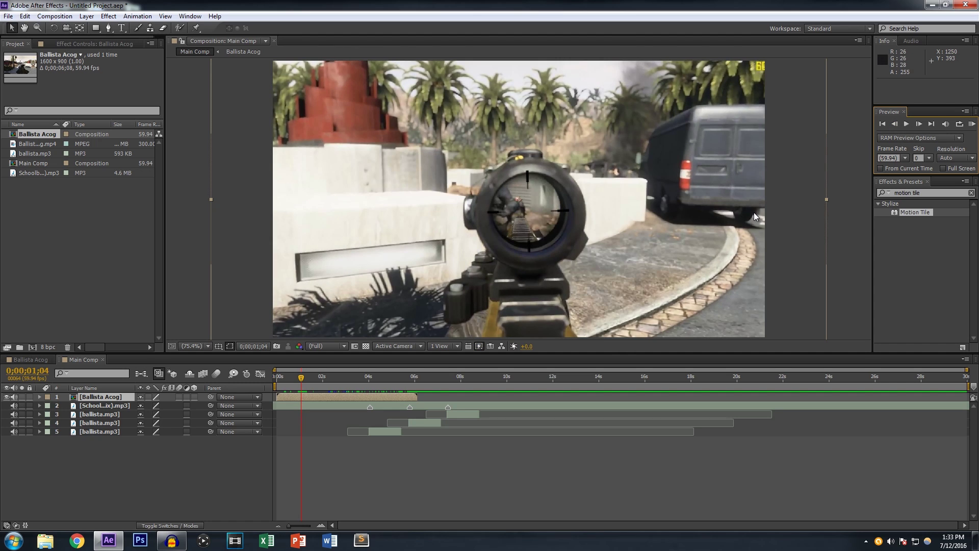
key("ctrl+d")
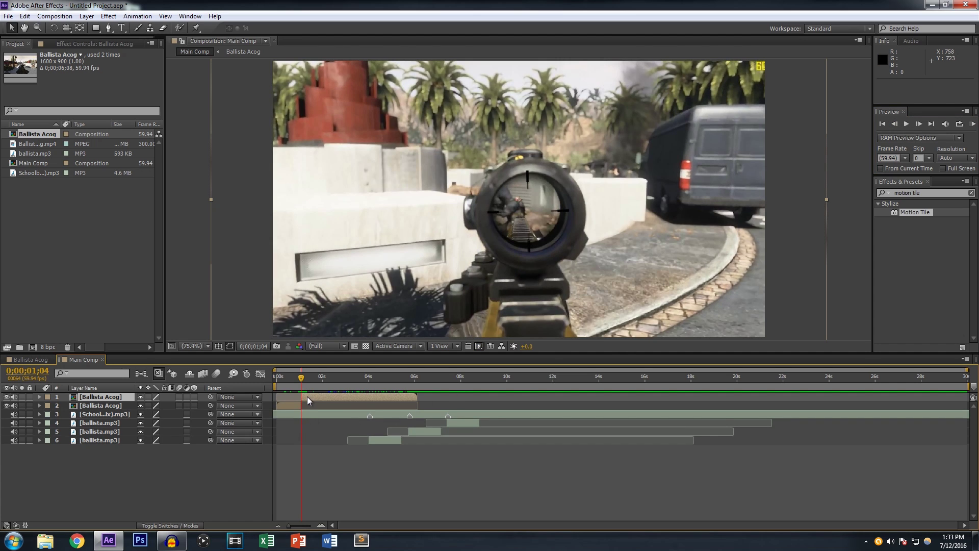
Scrub towards the second shot and step through the frames to its muzzle flash at 0;00;02;30.
left_click_drag(302, 378, 328, 384)
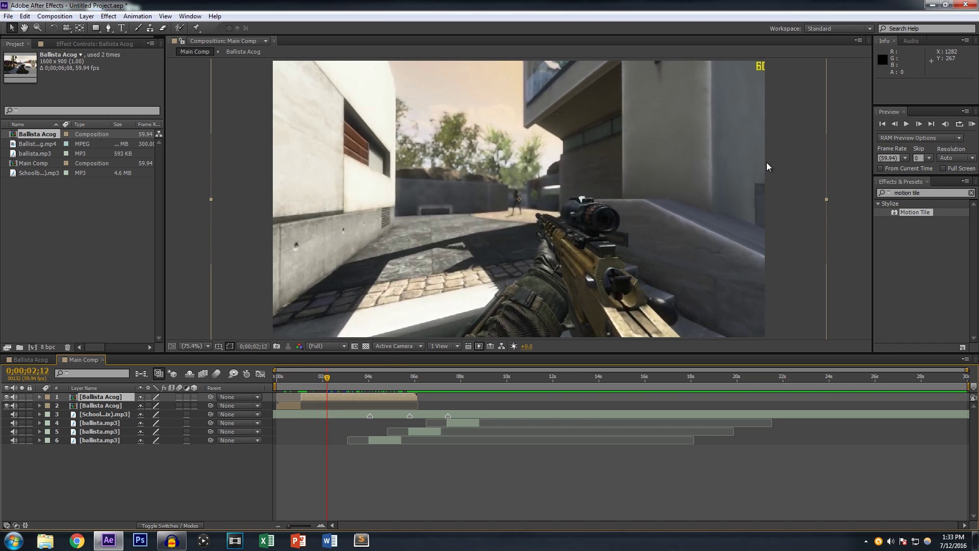
left_click(920, 123)
left_click(919, 123)
left_click(919, 123)
left_click(919, 124)
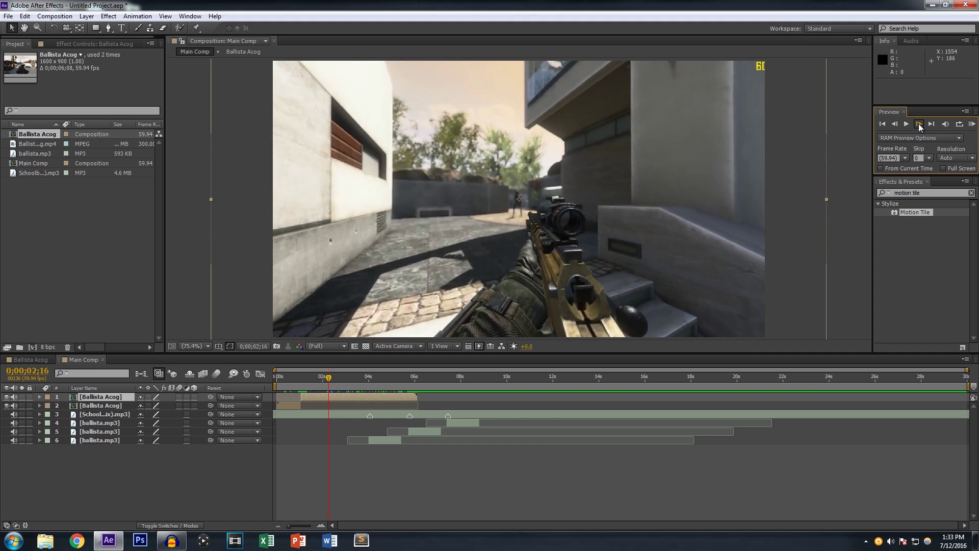
left_click(919, 123)
left_click(920, 124)
left_click(920, 124)
left_click(919, 124)
left_click(919, 124)
left_click(919, 123)
left_click(920, 123)
left_click(919, 124)
left_click(919, 124)
left_click(919, 123)
left_click(919, 124)
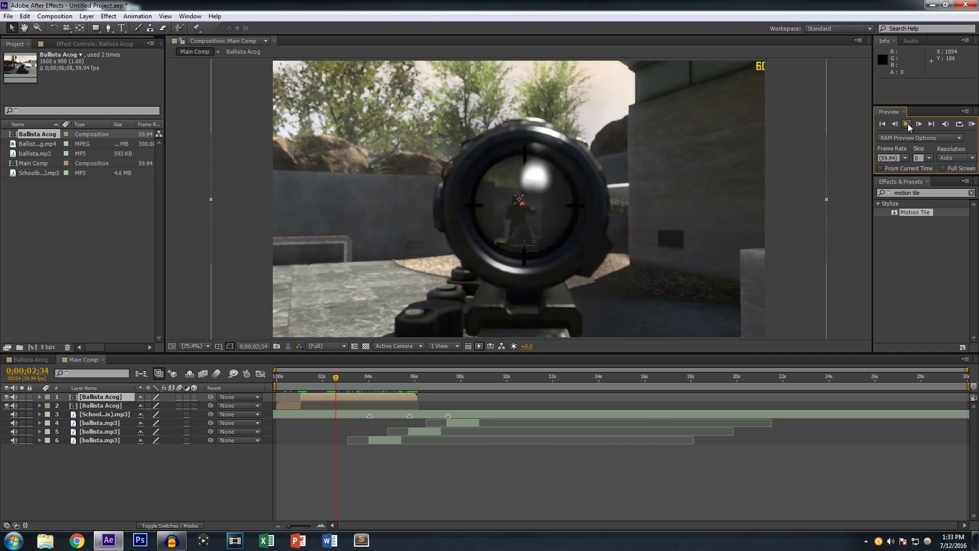
left_click(898, 123)
left_click(899, 123)
left_click(898, 123)
left_click(898, 123)
left_click(898, 124)
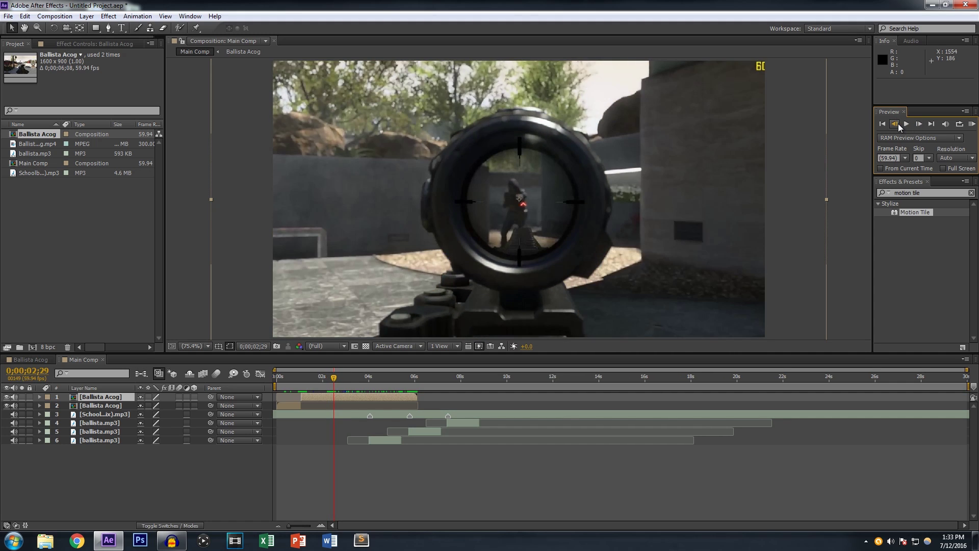
left_click(919, 125)
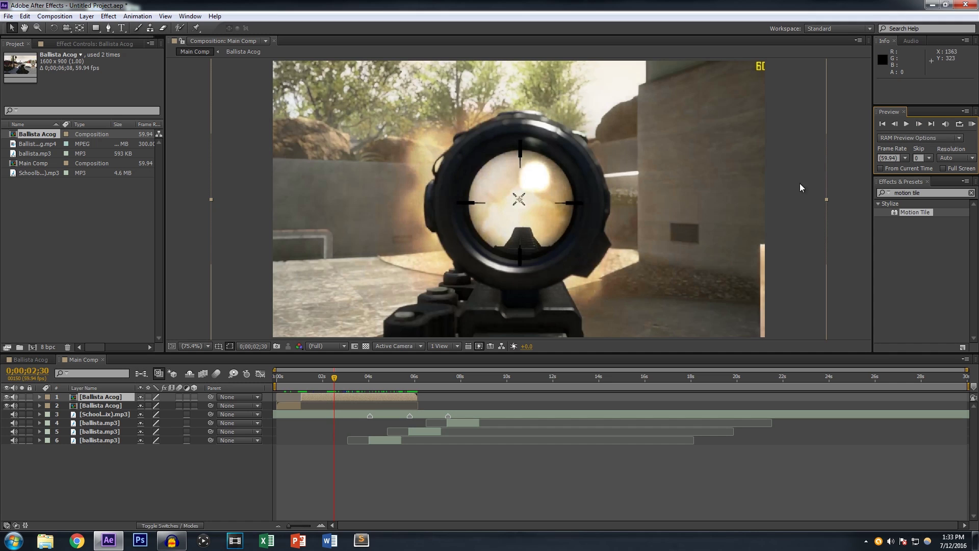
Recheck the frames around the second shot and split the top Ballista Acog layer at 0;00;02;29, one frame before the flash.
left_click(907, 123)
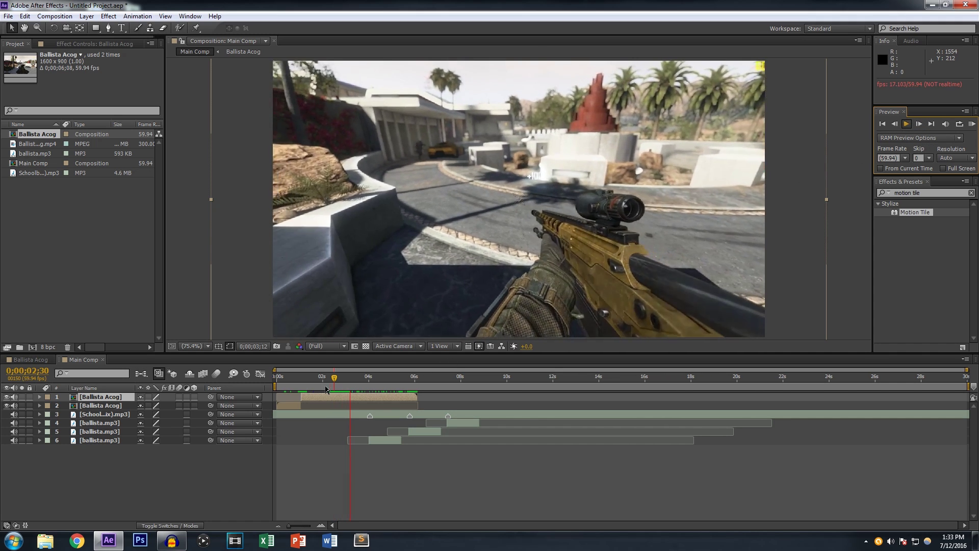
key("space")
left_click(331, 378)
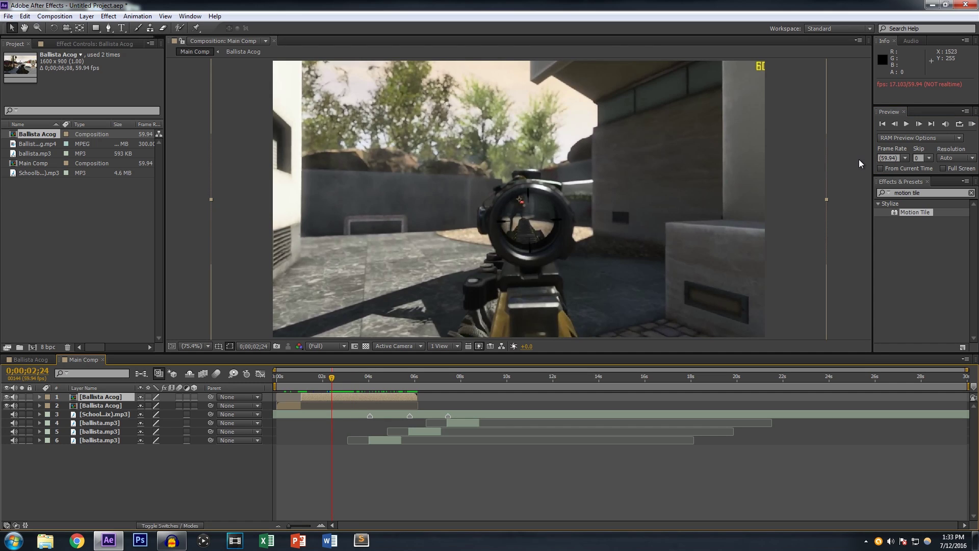
left_click(894, 123)
left_click(894, 124)
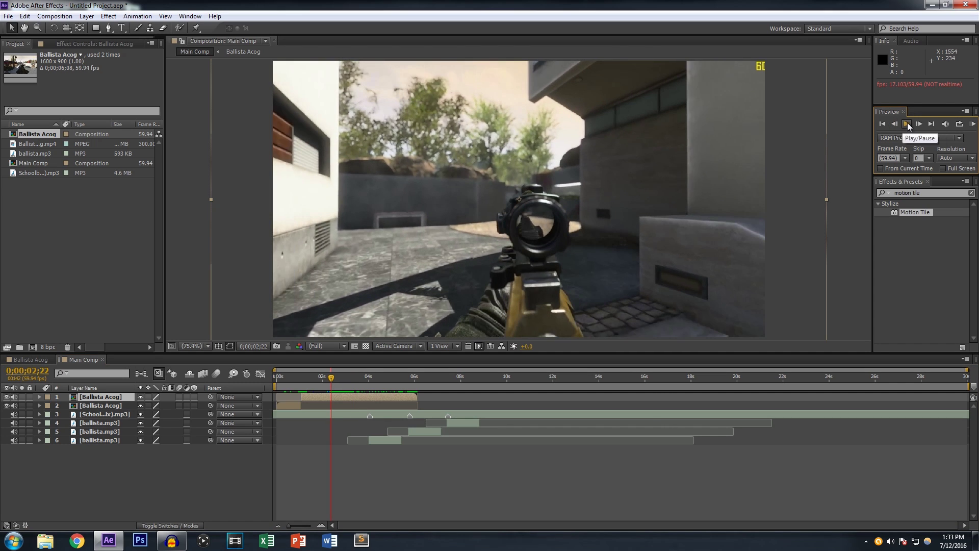
left_click(919, 123)
left_click(919, 123)
left_click(920, 123)
left_click(919, 123)
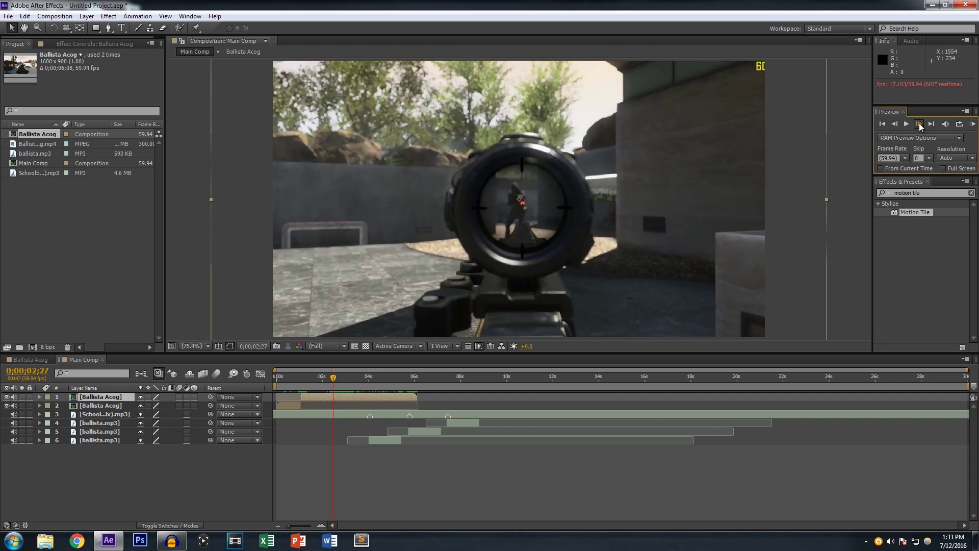
left_click(919, 123)
left_click(920, 123)
left_click(919, 123)
left_click(919, 123)
left_click(894, 124)
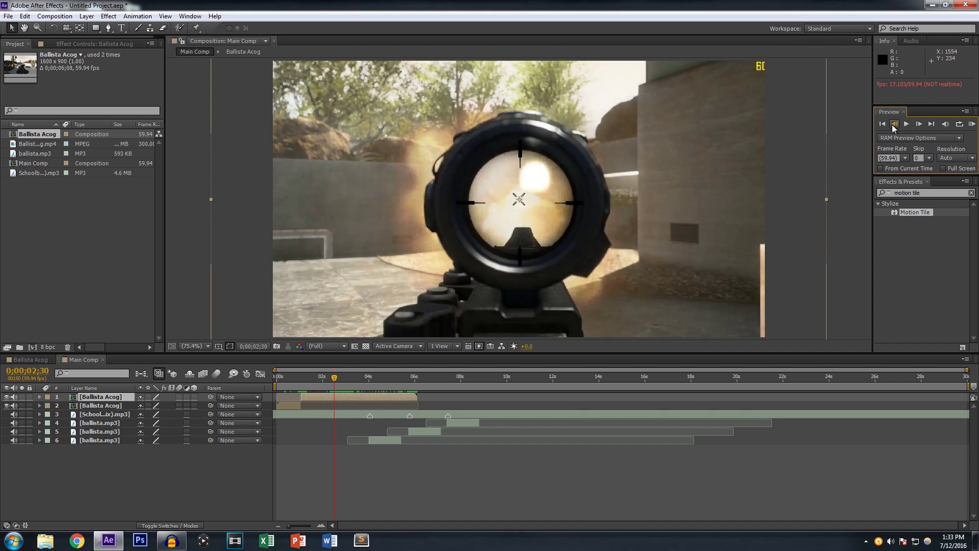
left_click(895, 123)
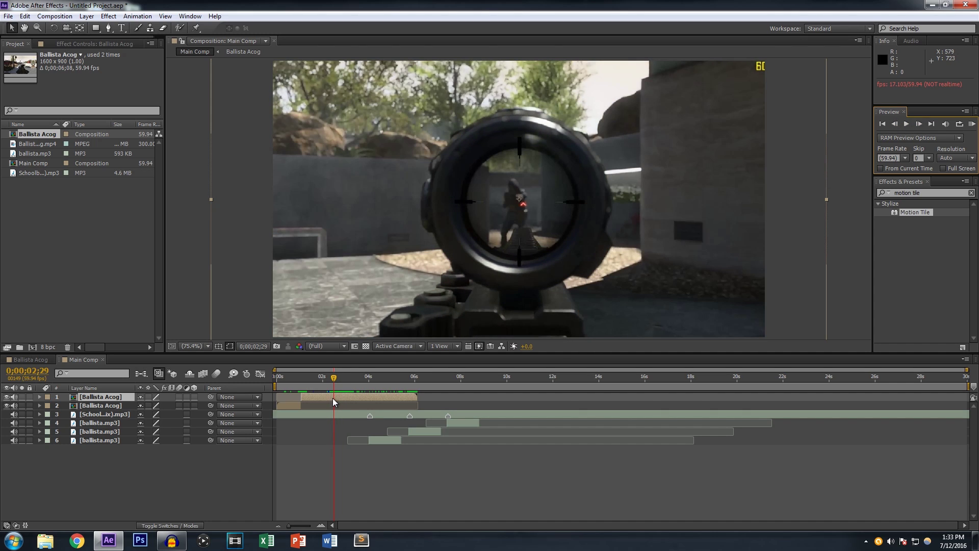
key("ctrl+shift+d")
Find the third shot and split the top Ballista Acog layer at 0;00;03;58.
left_click_drag(334, 377, 367, 378)
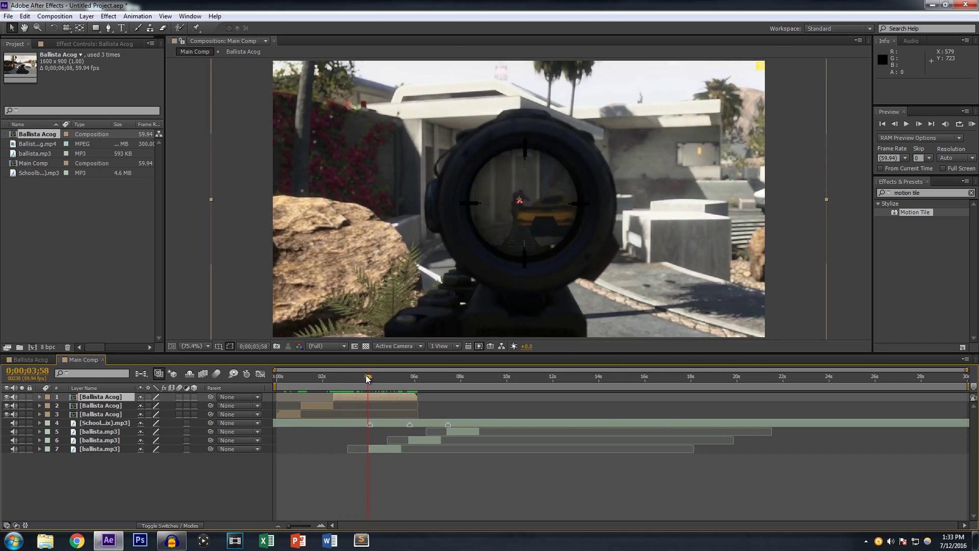
left_click(919, 123)
left_click(894, 123)
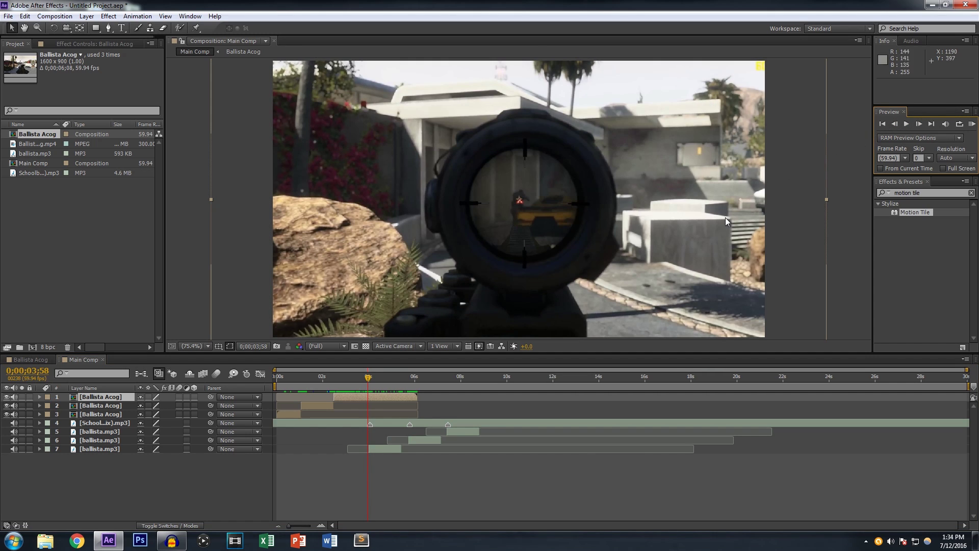
key("ctrl+shift+d")
Move the second Ballista Acog segment, layer 3, so it starts at the first gun sound at 0;00;04;00.
left_click_drag(365, 381, 299, 383)
key("space")
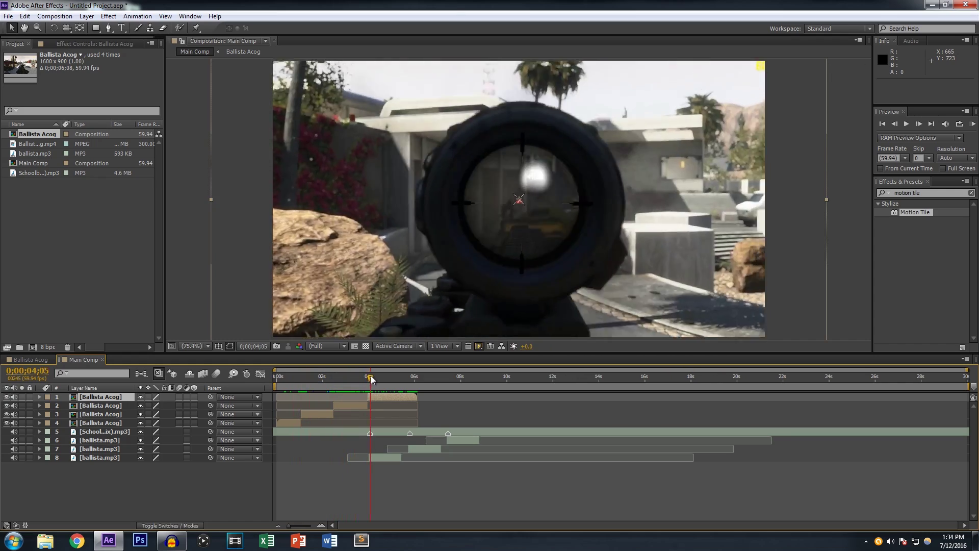
key("space")
left_click_drag(385, 377, 369, 380)
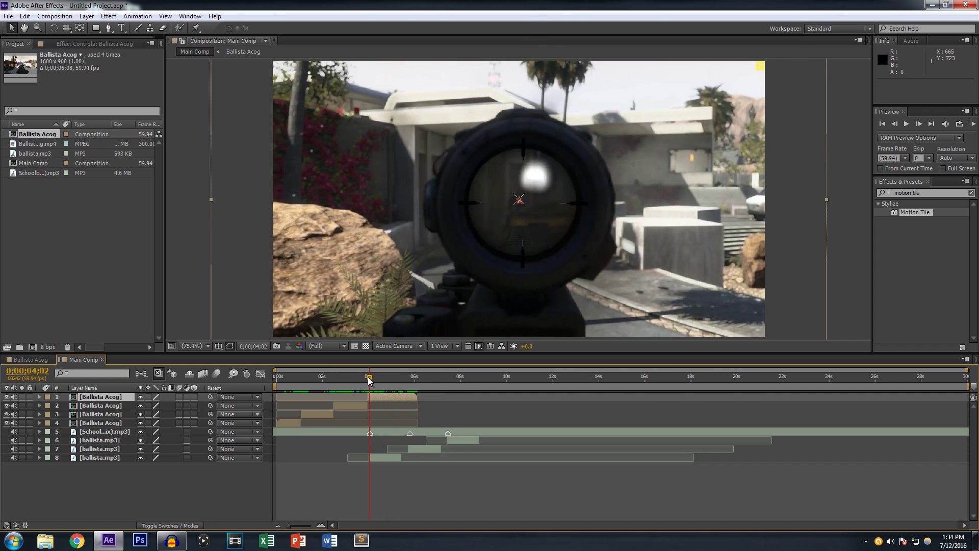
left_click(321, 524)
left_click(321, 524)
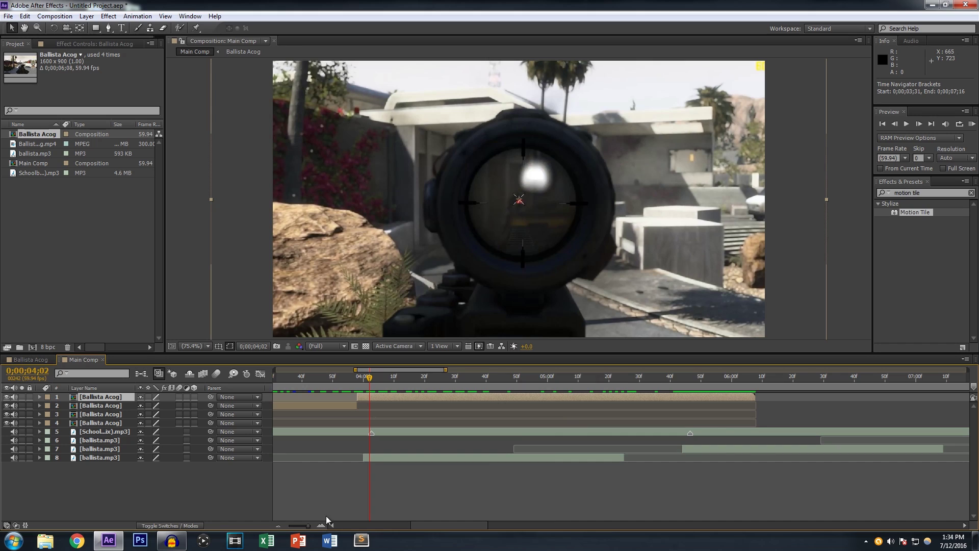
left_click_drag(369, 381, 361, 380)
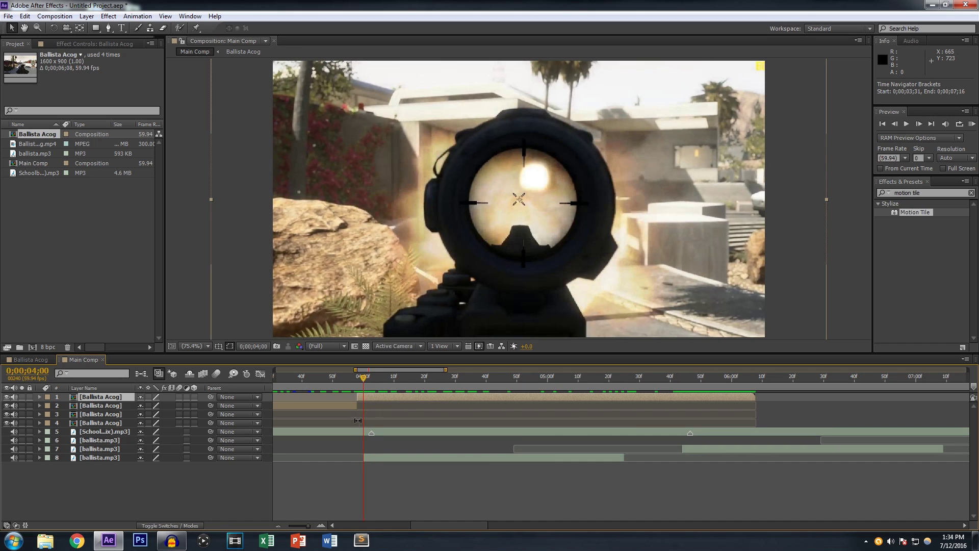
left_click(279, 525)
left_click(279, 525)
left_click(279, 525)
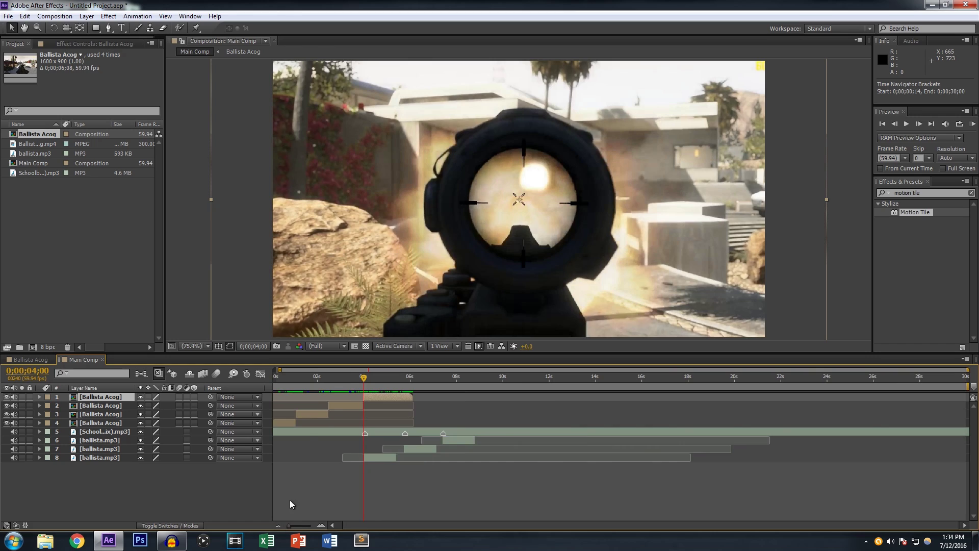
left_click(315, 415)
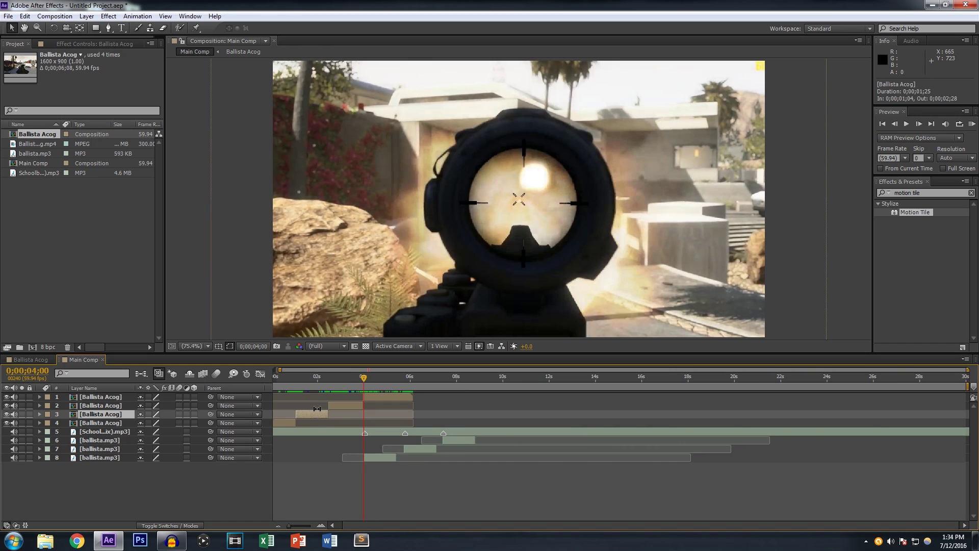
key("bracketleft")
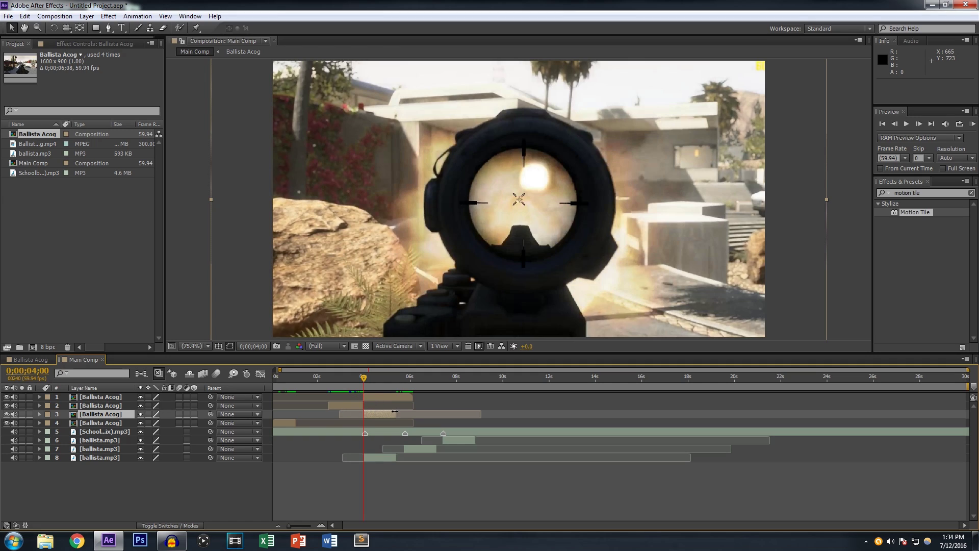
Move the third Ballista Acog segment, layer 2, so it starts at the second gun sound at 0;00;05;44.
left_click(406, 382)
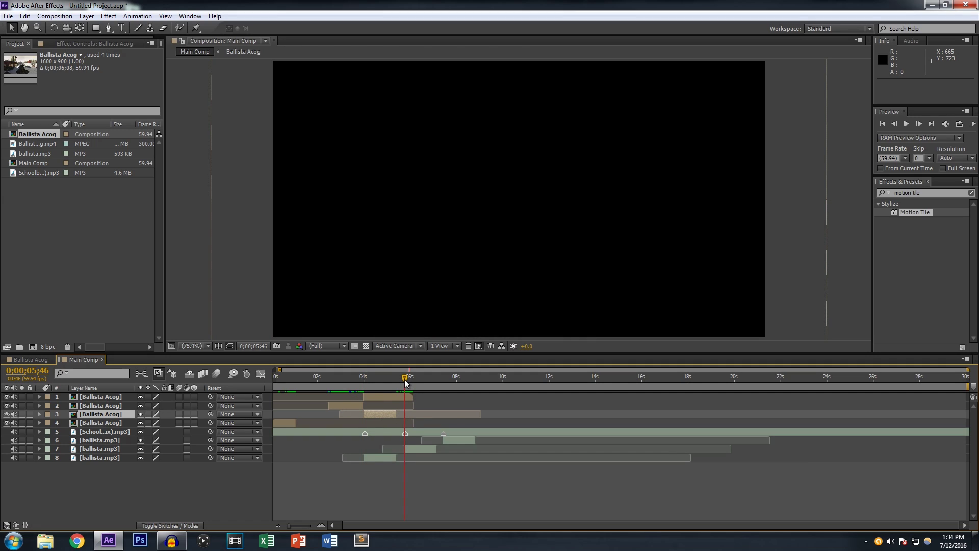
left_click(321, 526)
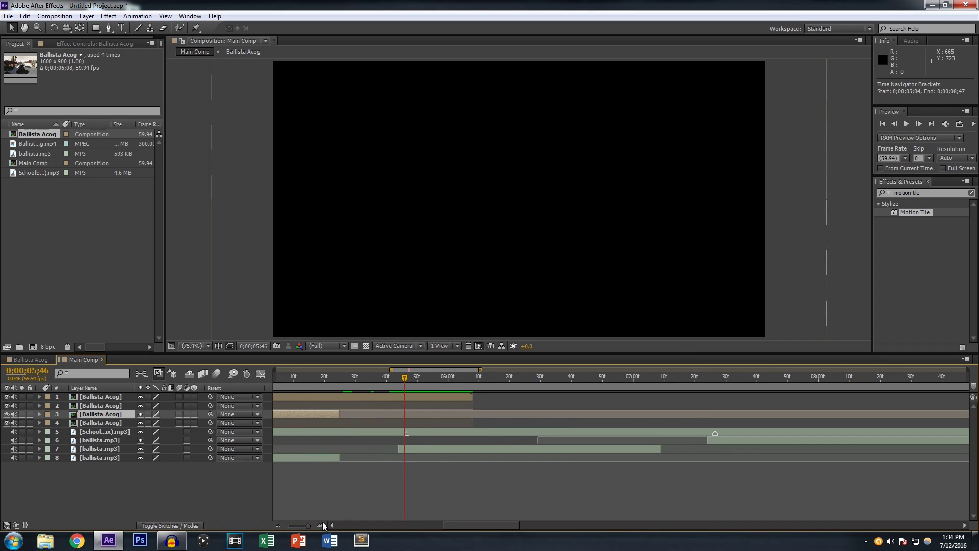
left_click(393, 381)
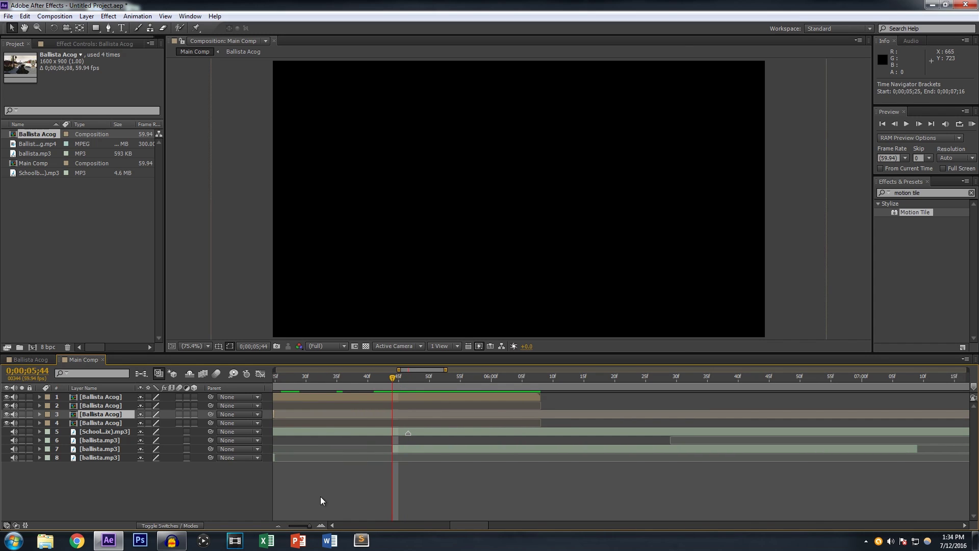
left_click(279, 524)
left_click(280, 524)
left_click(281, 524)
left_click(280, 525)
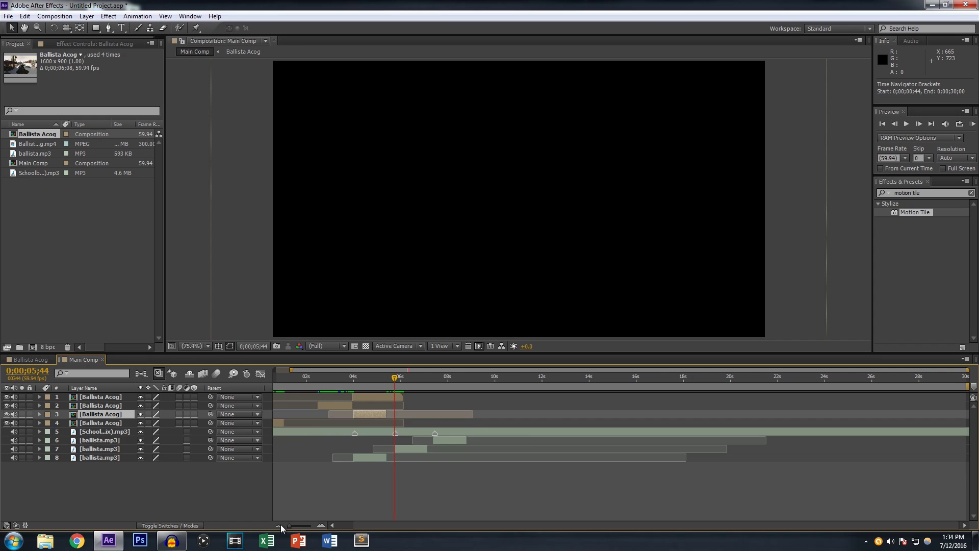
left_click_drag(333, 403, 421, 400)
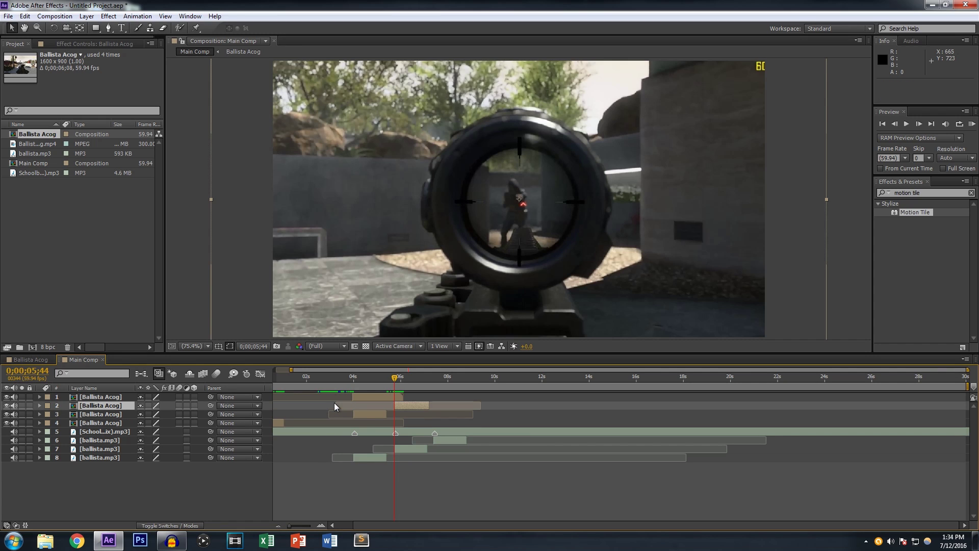
Move the last Ballista Acog segment, layer 1, so it starts at the third gun sound at 0;00;07;23.
left_click(434, 378)
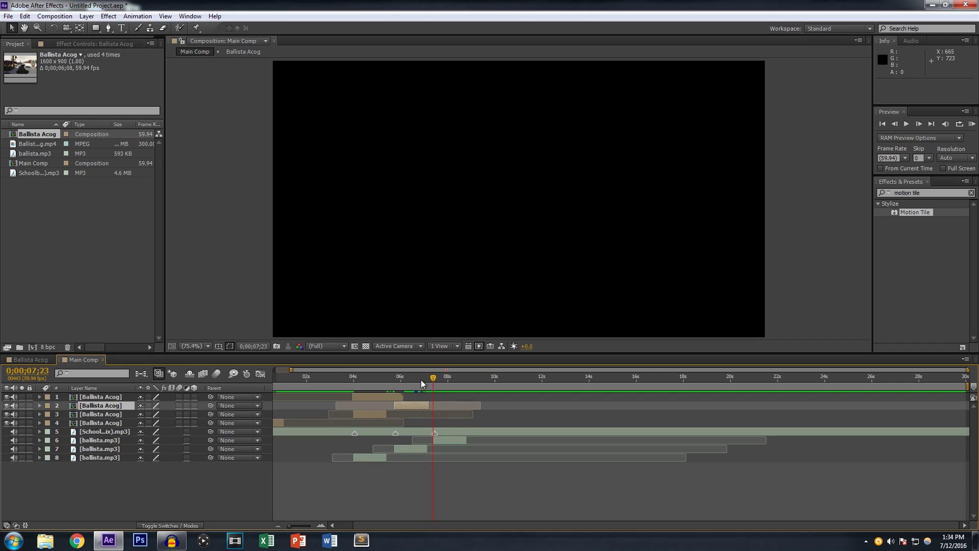
left_click(387, 397)
key("bracketleft")
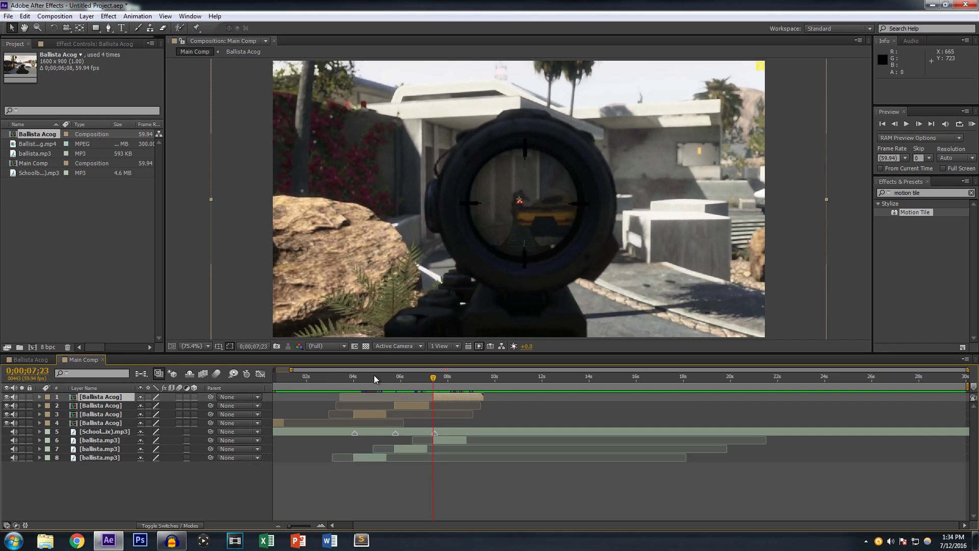
Scrub through the synced shots, find the Twixtor effect and apply it to the Ballista Acog segment on layer 3.
left_click(351, 381)
left_click_drag(351, 381, 286, 419)
left_click(281, 421)
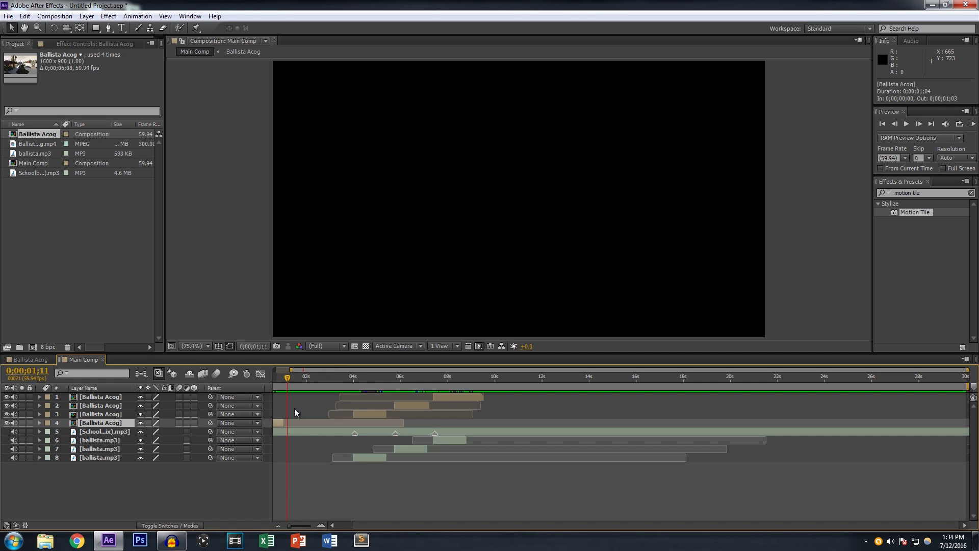
mouse_move(345, 375)
left_mouse_down()
mouse_move(389, 387)
mouse_move(392, 398)
mouse_move(371, 408)
mouse_move(363, 378)
left_mouse_up()
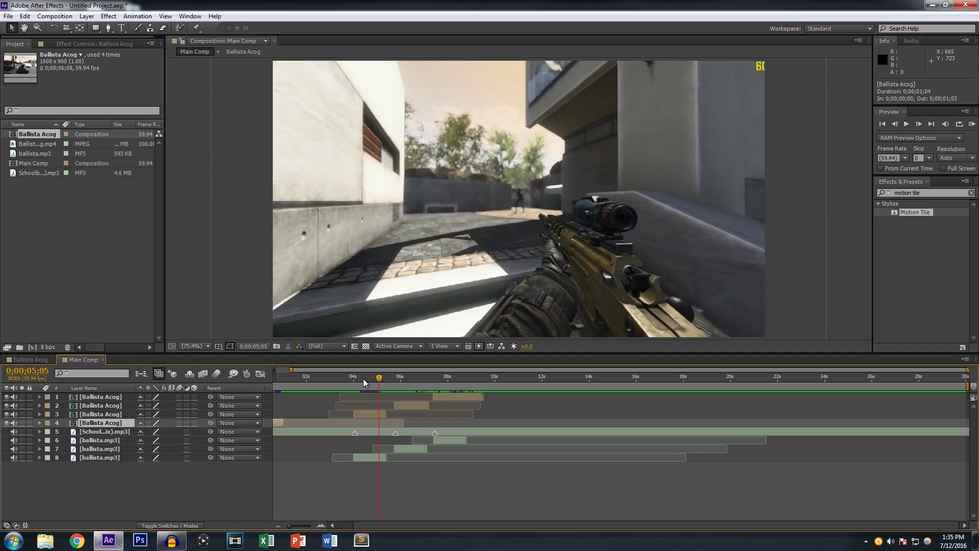
left_click(893, 193)
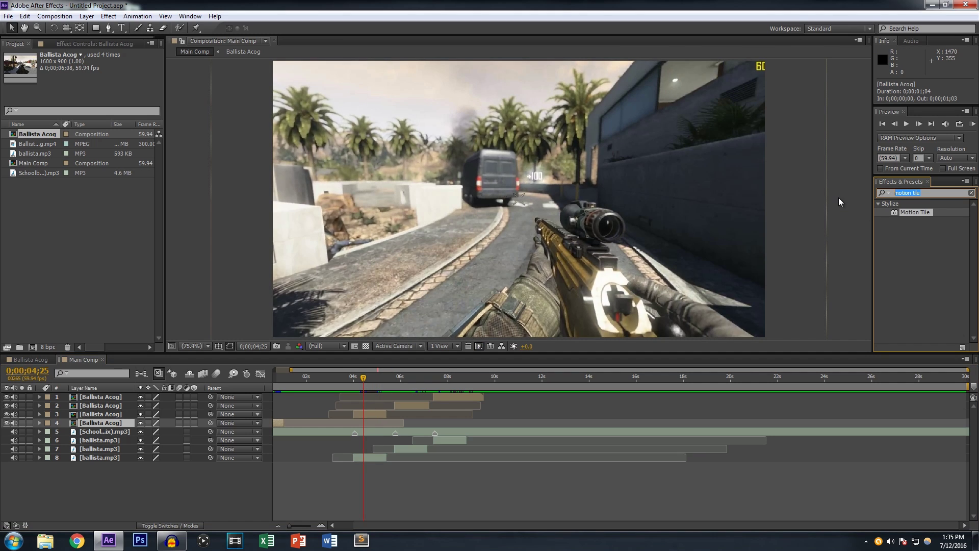
type("t")
type("xor")
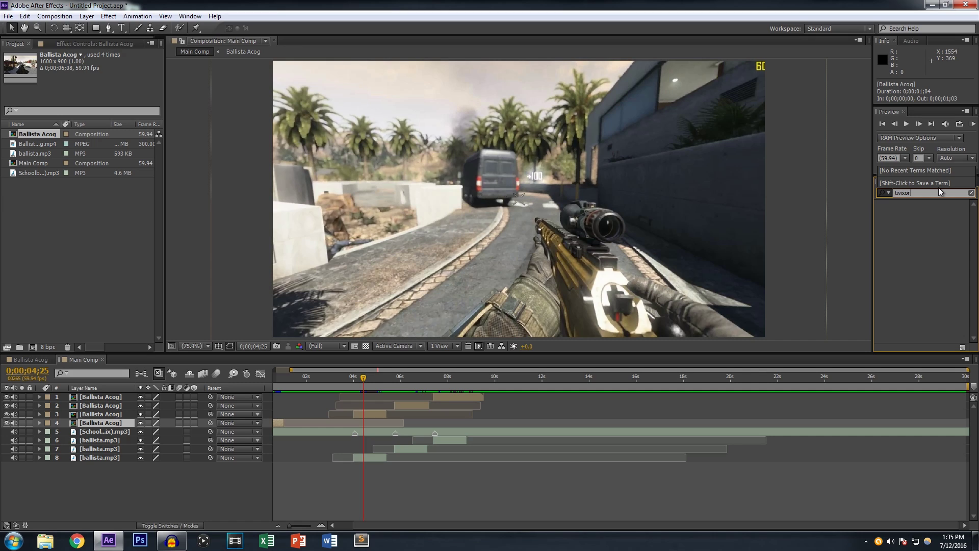
key("BackSpace")
key("BackSpace")
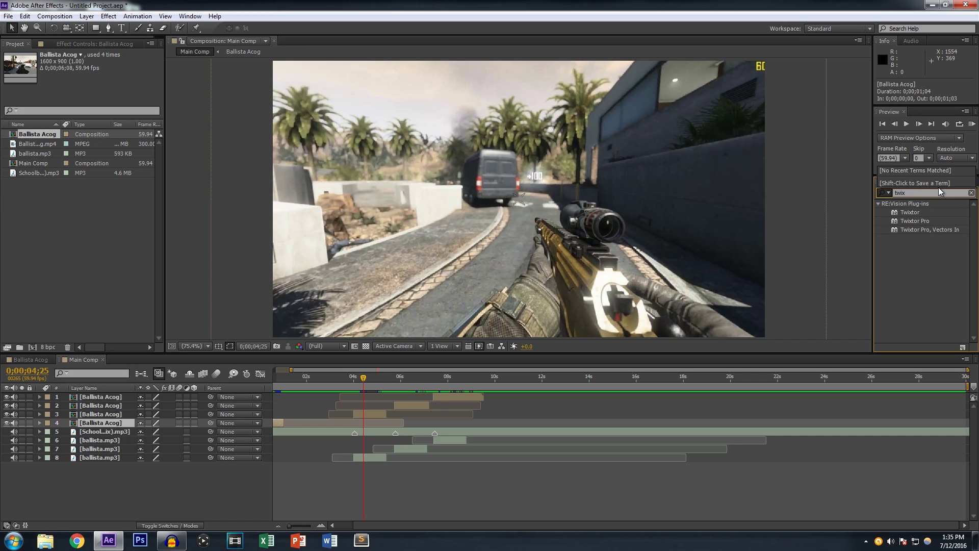
left_click(907, 213)
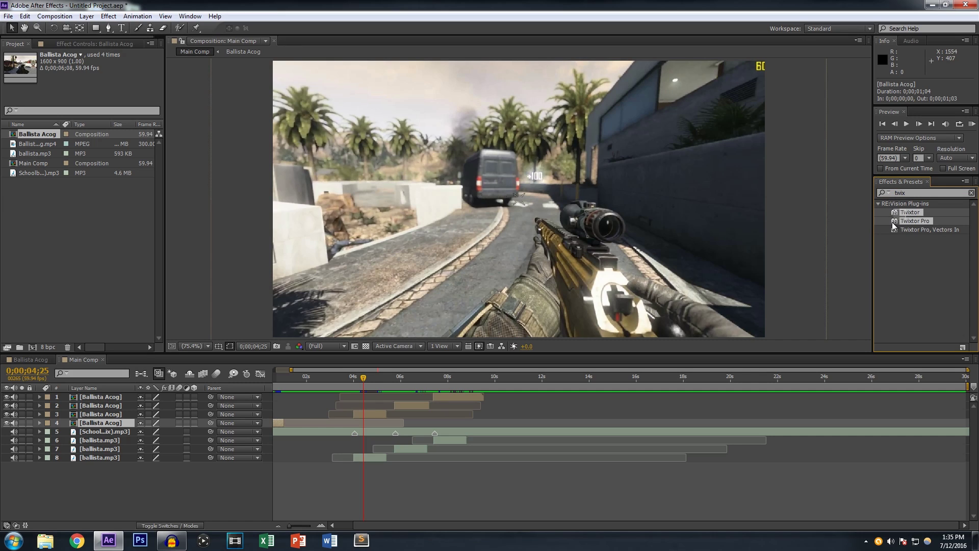
left_click_drag(907, 212, 371, 418)
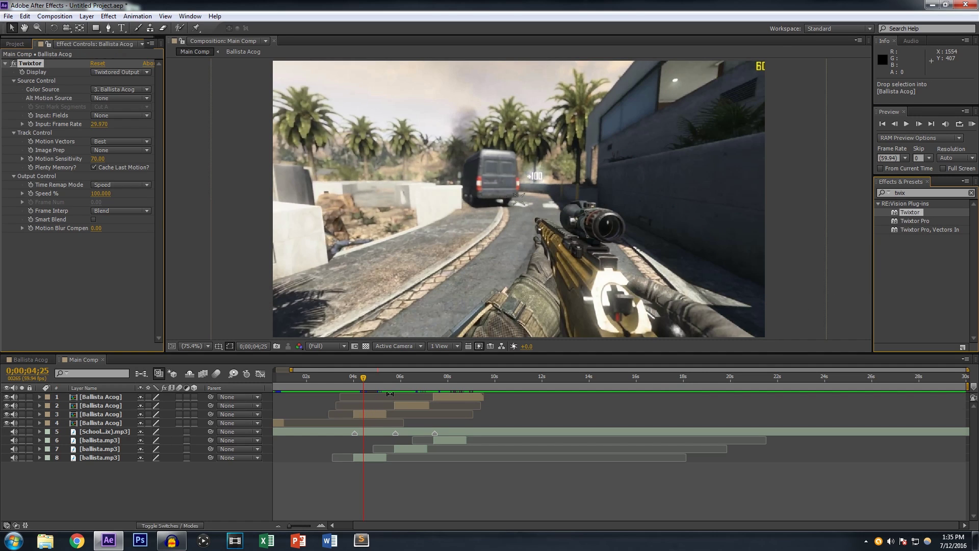
Set Twixtor's input frame rate to 59.94 on the layer 3 segment.
left_click(98, 124)
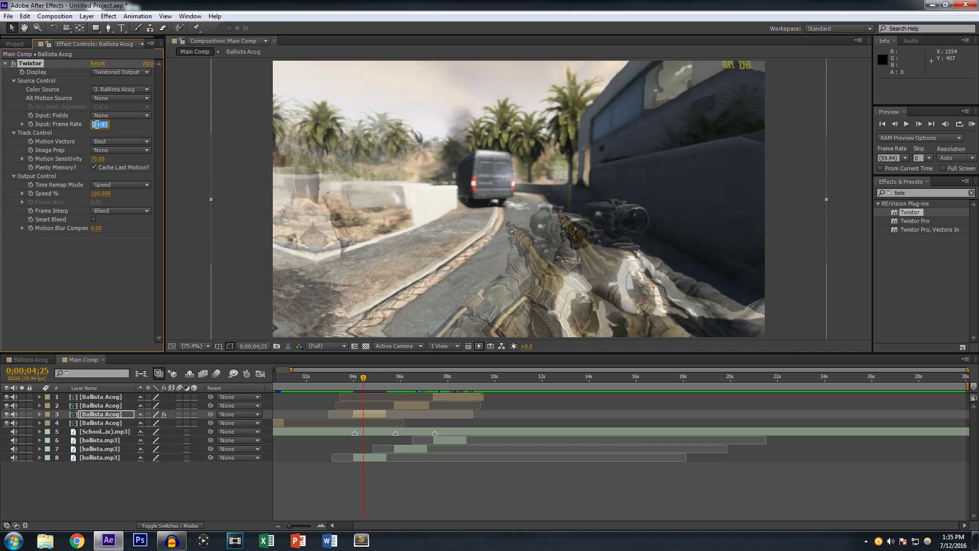
type("59.94")
key("Return")
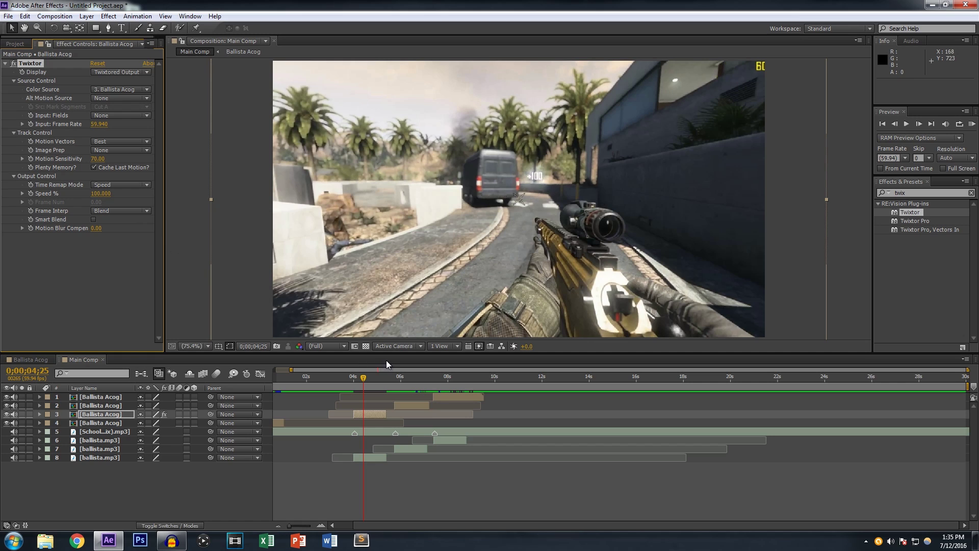
Add a Twixtor Speed % keyframe at 0;00;04;24 and reveal the layer's keyframes in the timeline.
mouse_move(363, 381)
left_mouse_down()
mouse_move(353, 382)
mouse_move(363, 381)
left_mouse_up()
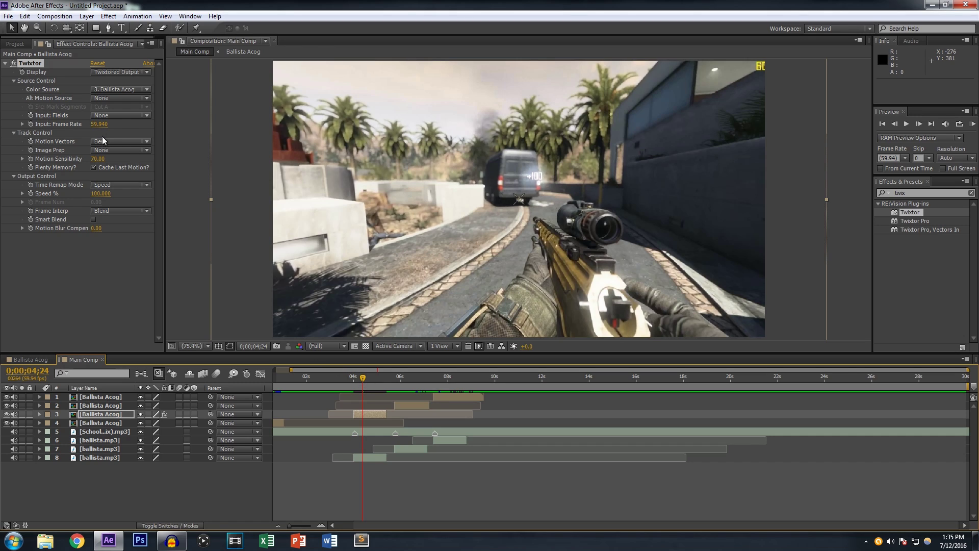
left_click(31, 193)
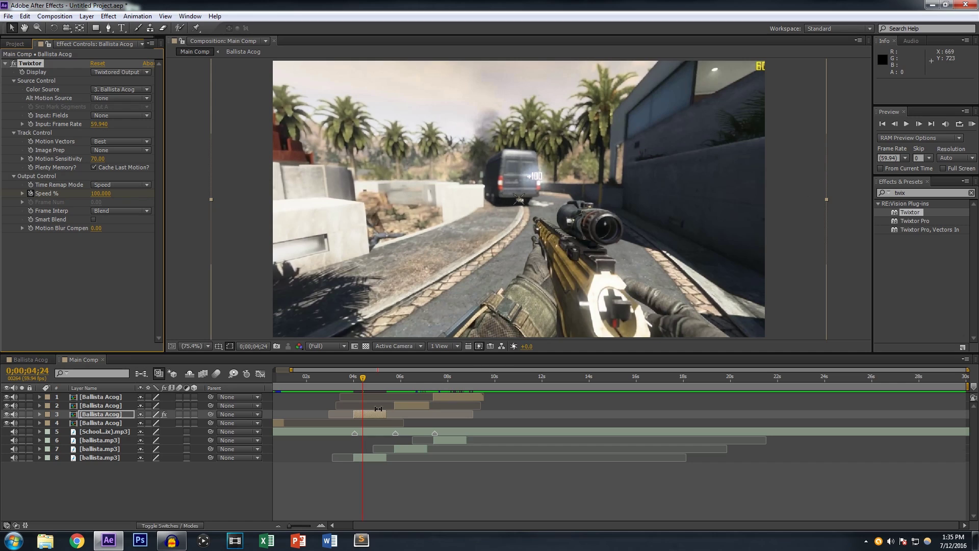
key("u")
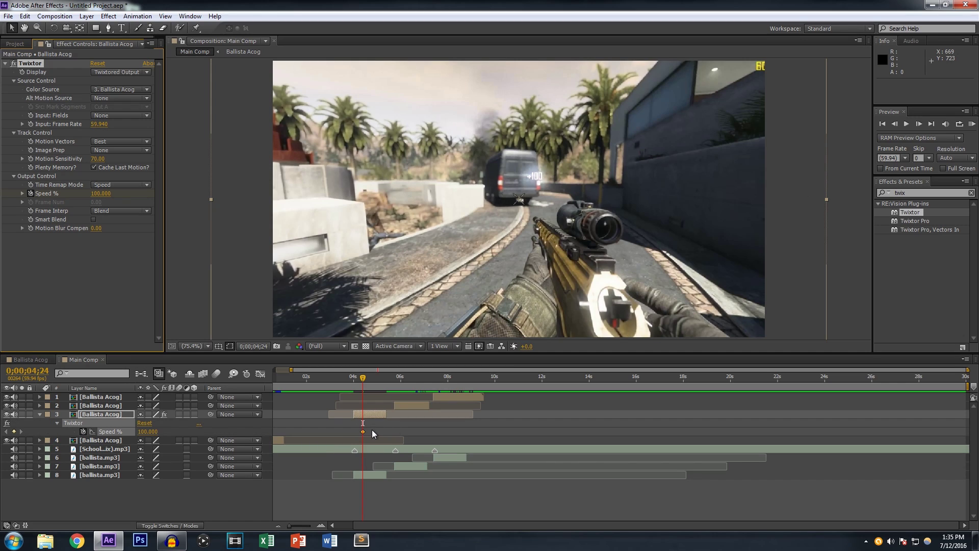
Step forward to 0;00;04;30 and set a Twixtor Speed % keyframe of 5 there.
left_click(321, 526)
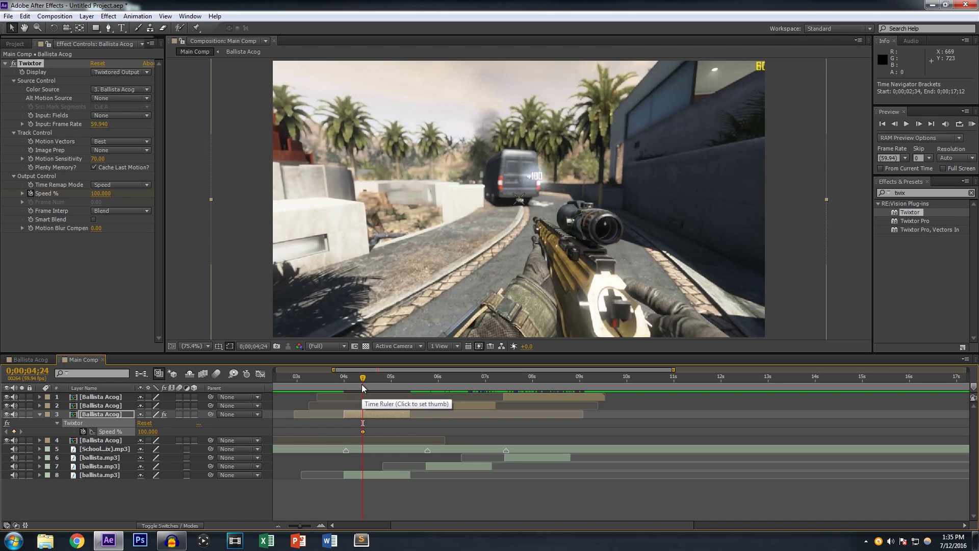
mouse_move(362, 383)
left_mouse_down()
mouse_move(344, 382)
mouse_move(363, 384)
left_mouse_up()
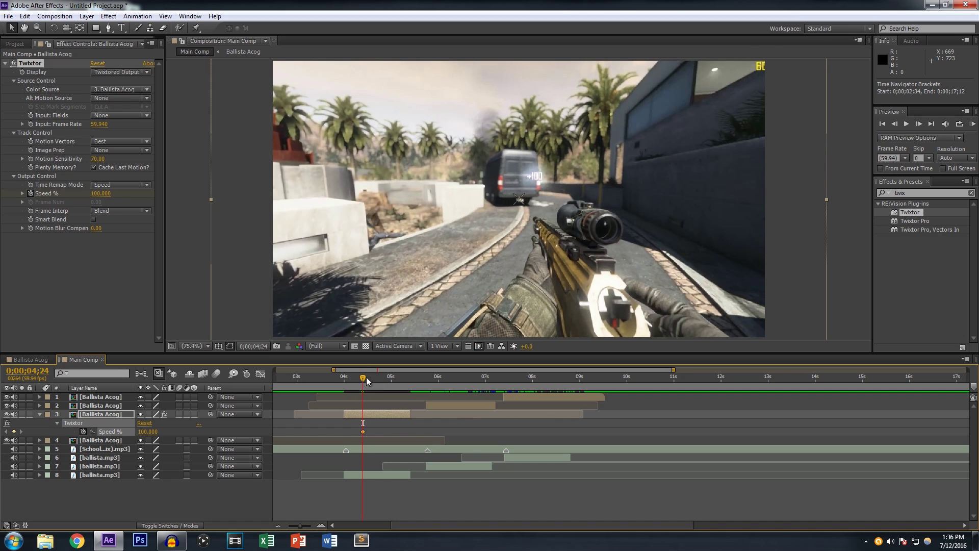
left_click(920, 125)
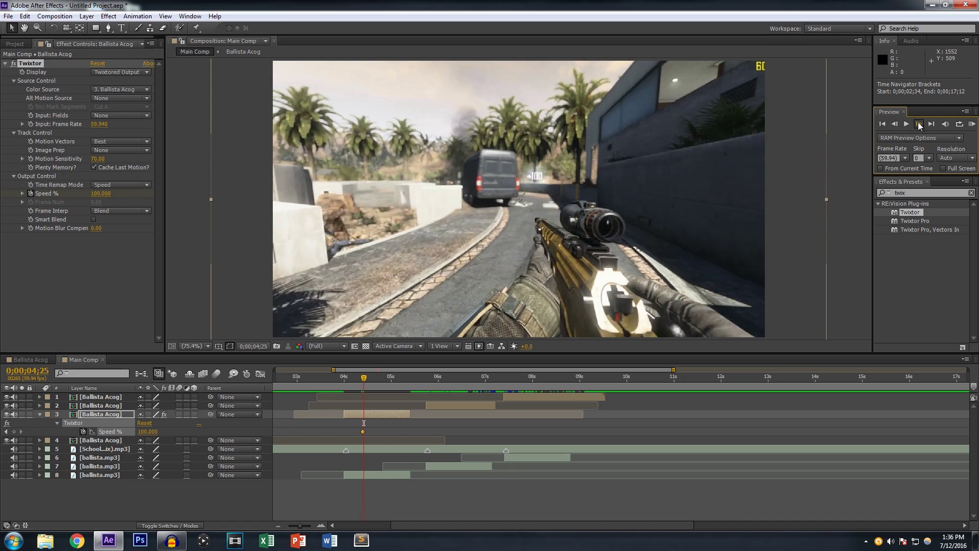
left_click(919, 124)
left_click(919, 125)
left_click(919, 124)
left_click(920, 124)
left_click(920, 124)
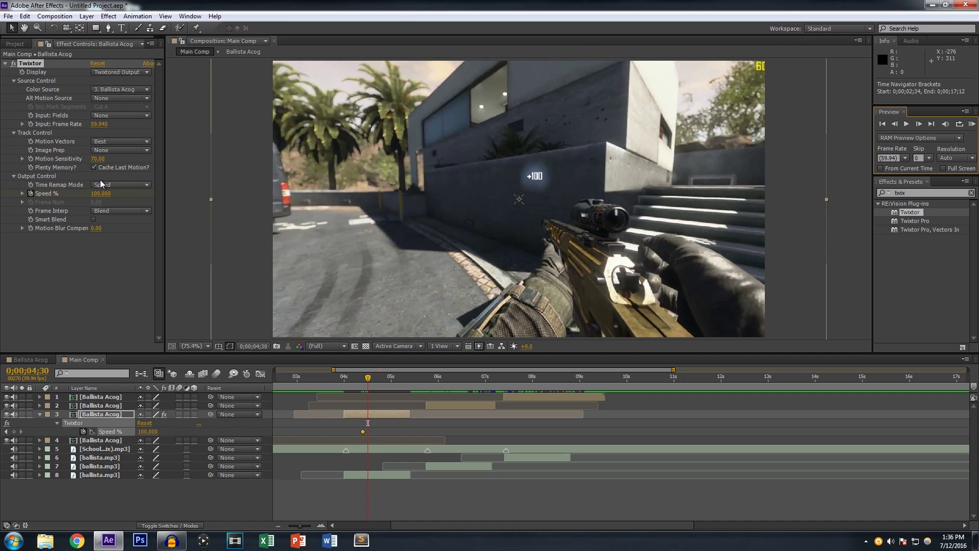
left_click(99, 193)
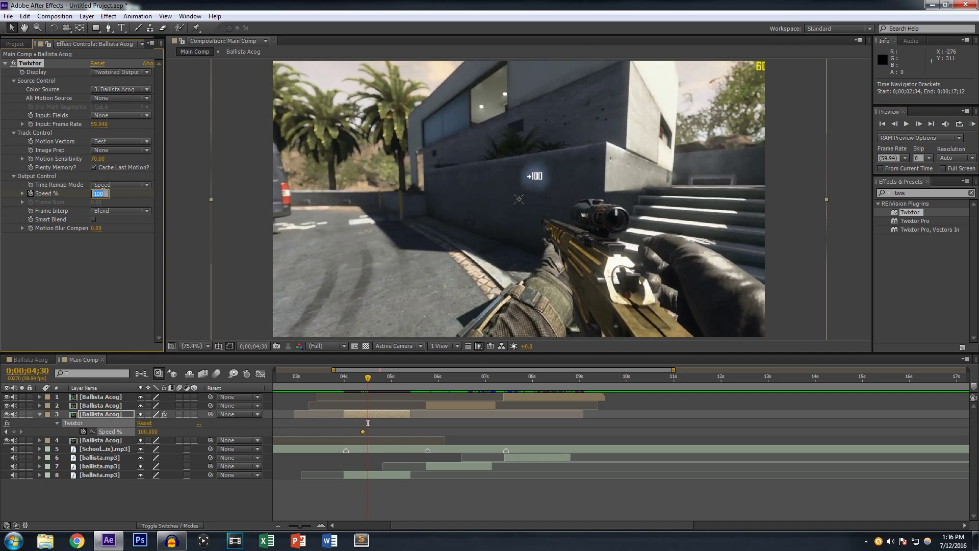
type("5")
key("Return")
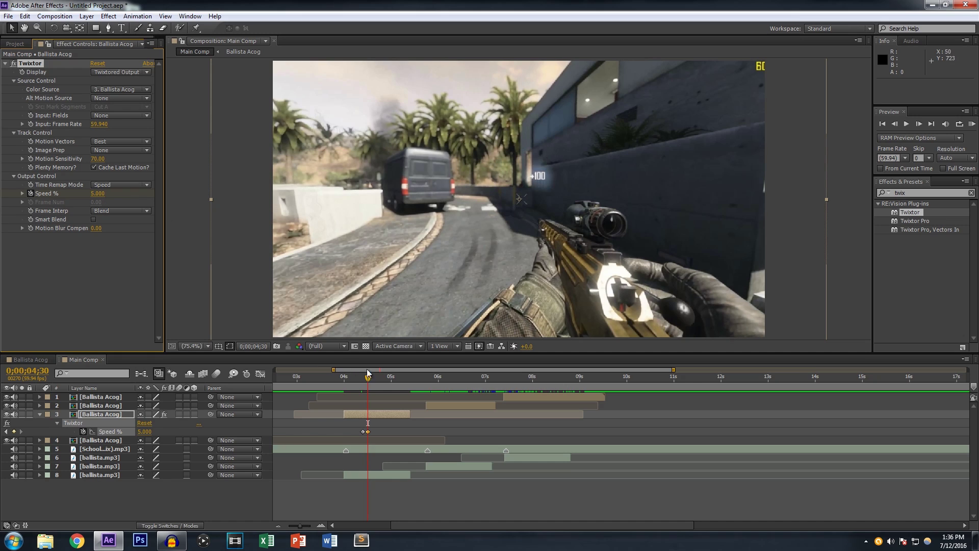
Extend the end of the slowed layer 3 segment to 0;00;05;49, just past the start of the next shot.
left_click(408, 378)
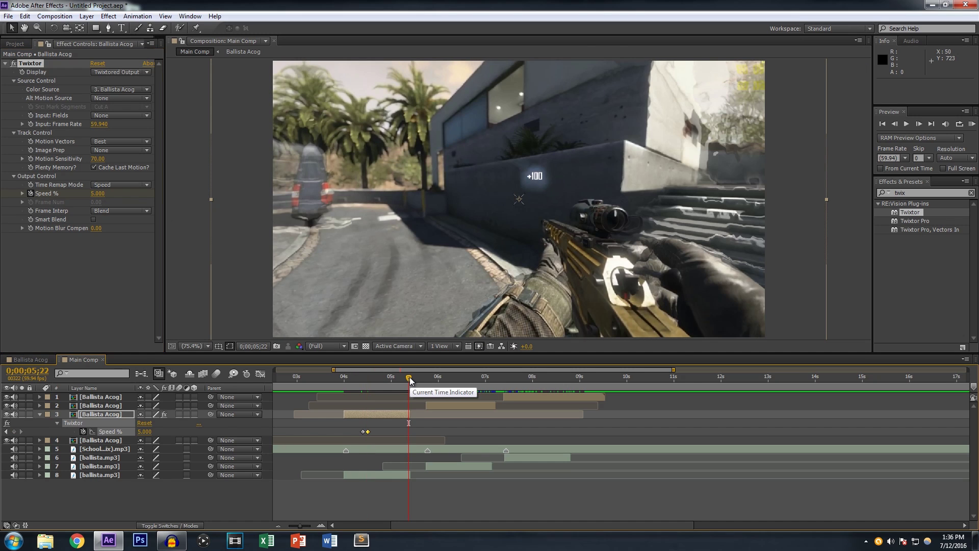
left_click_drag(410, 380, 411, 380)
left_click_drag(410, 417, 422, 417)
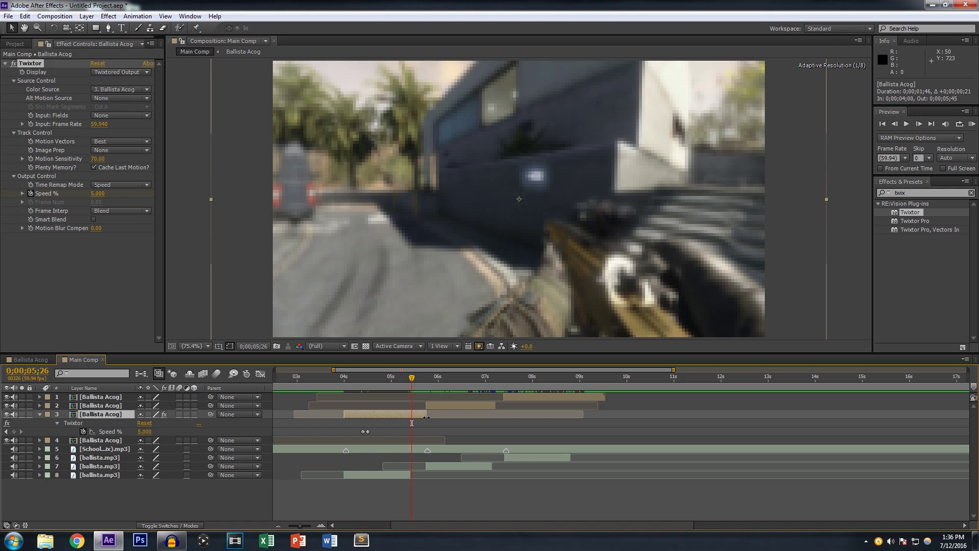
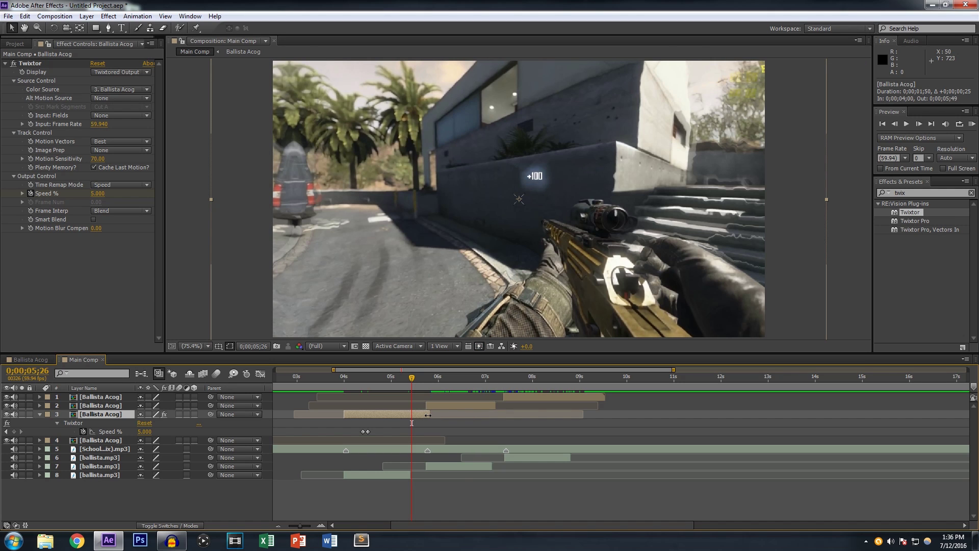
Set a Twixtor Speed % keyframe of 135 at 0;00;05;43, just before the end of the layer 3 segment.
left_click_drag(414, 379, 429, 383)
key("Page_Up")
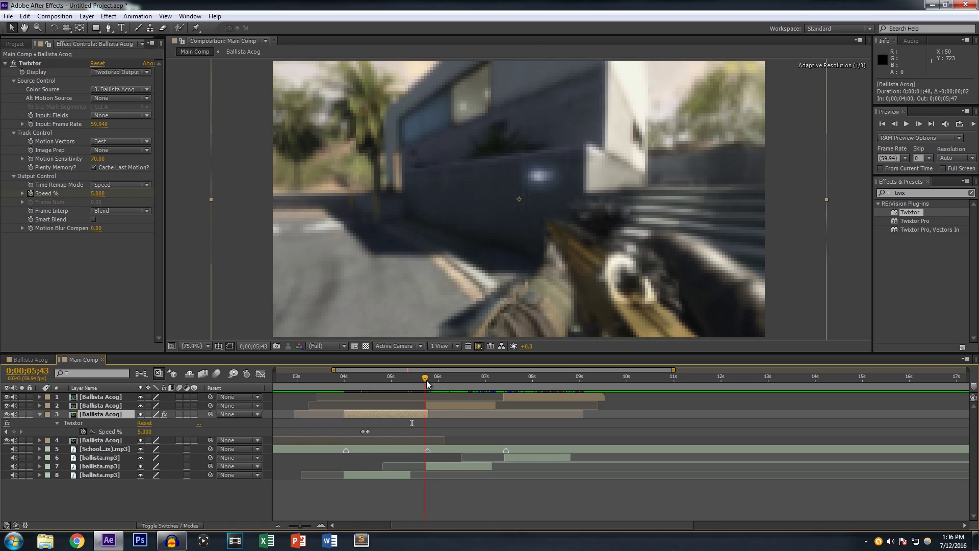
key("Page_Up")
left_click(97, 194)
type("175")
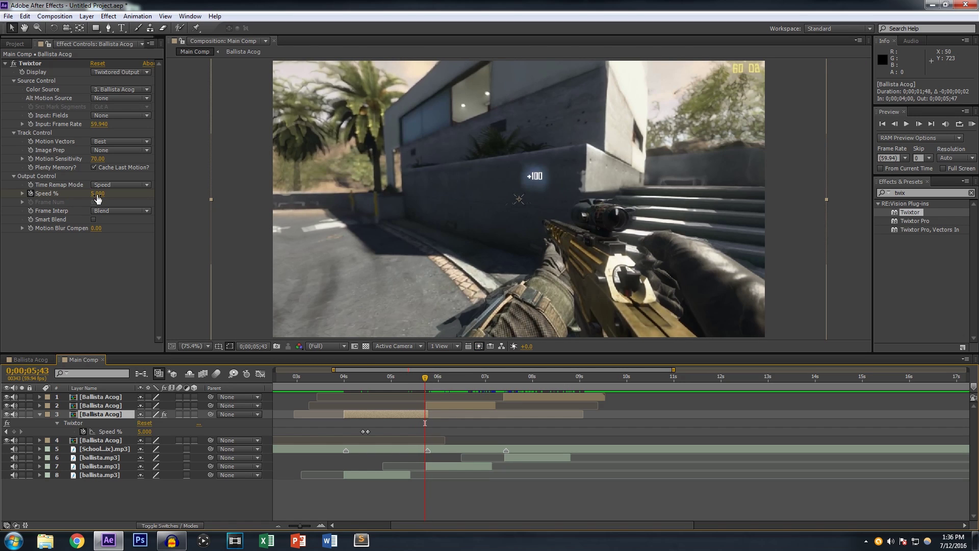
key("Return")
left_click_drag(107, 194, 107, 200)
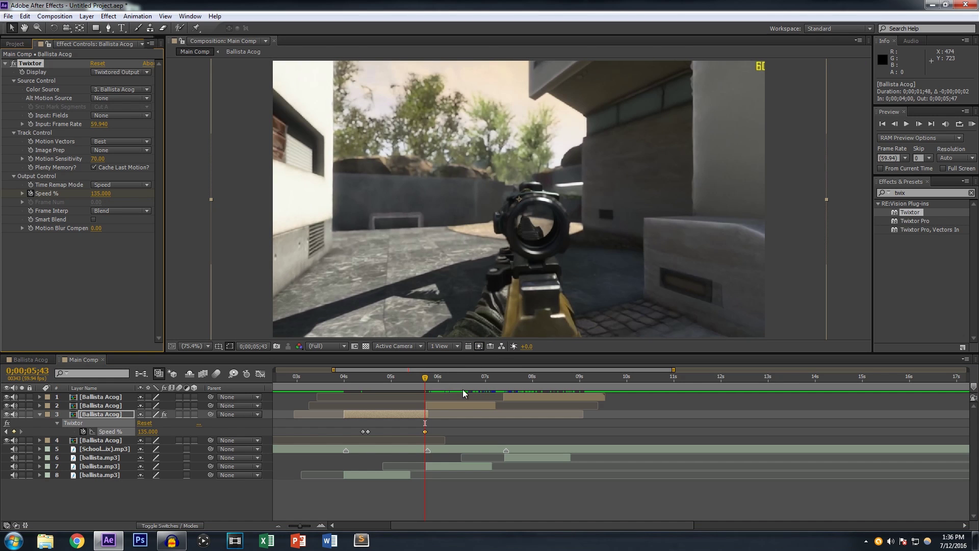
Review the slowed layer 3 segment into the next shot up to 0;00;05;56, and apply Twixtor to the layer 2 segment.
left_click_drag(428, 376, 370, 379)
left_click(350, 376)
left_click_drag(353, 382, 434, 385)
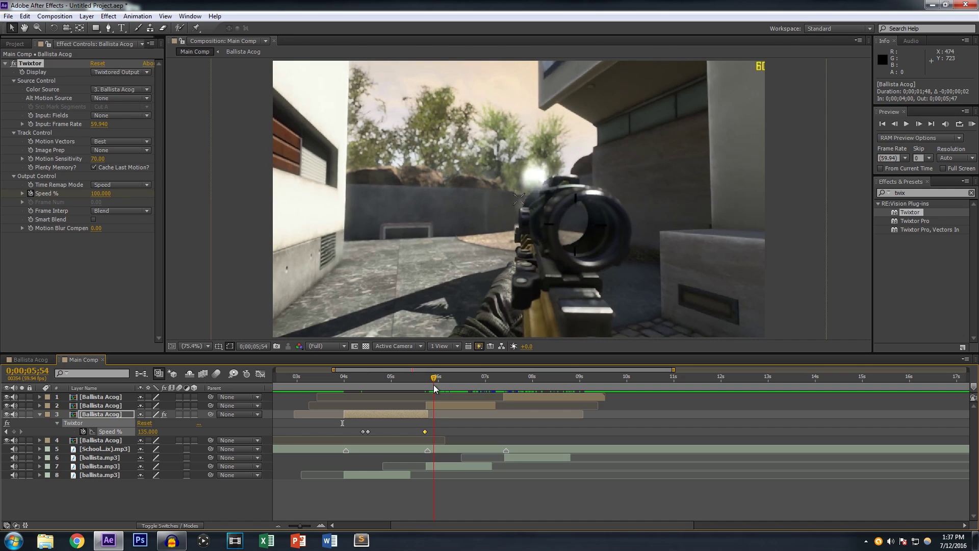
left_click_drag(434, 385, 436, 385)
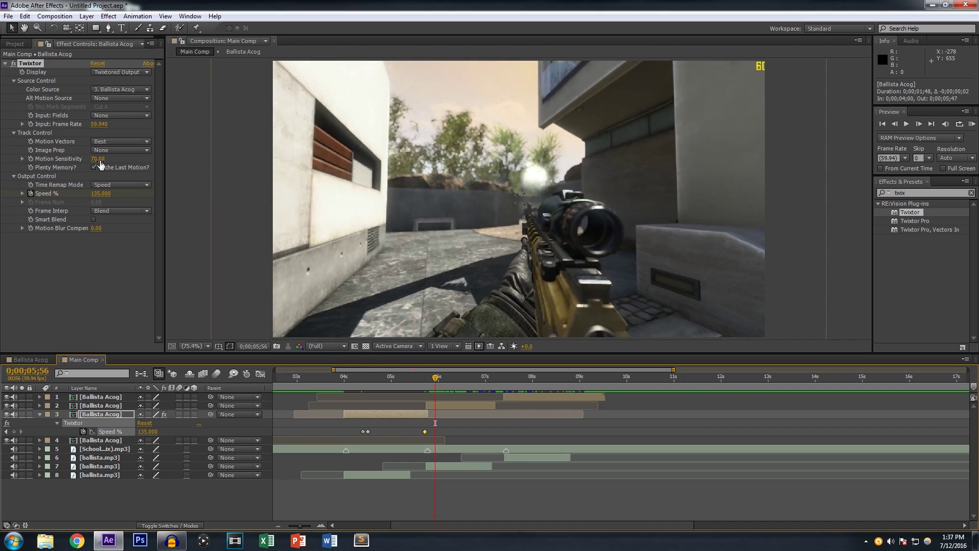
left_click(450, 409)
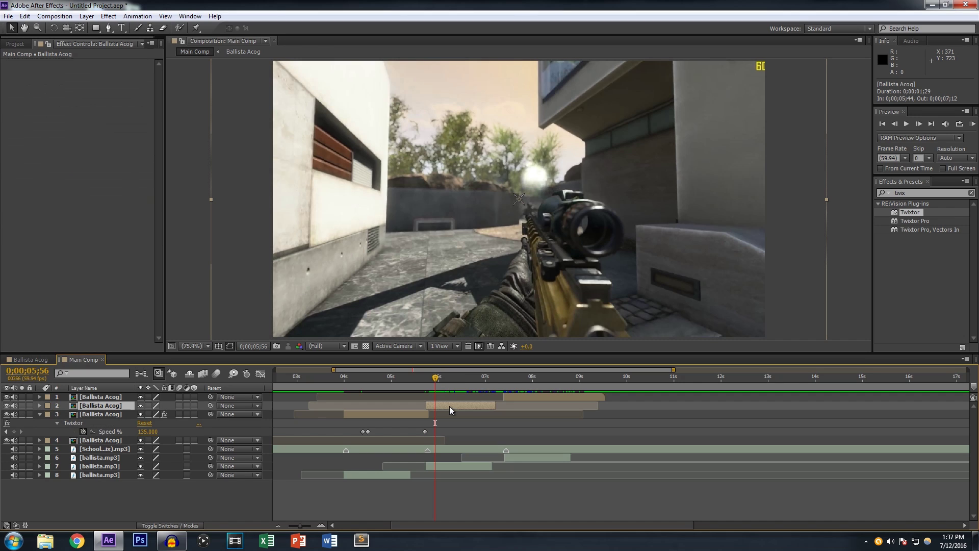
left_click_drag(905, 214, 457, 405)
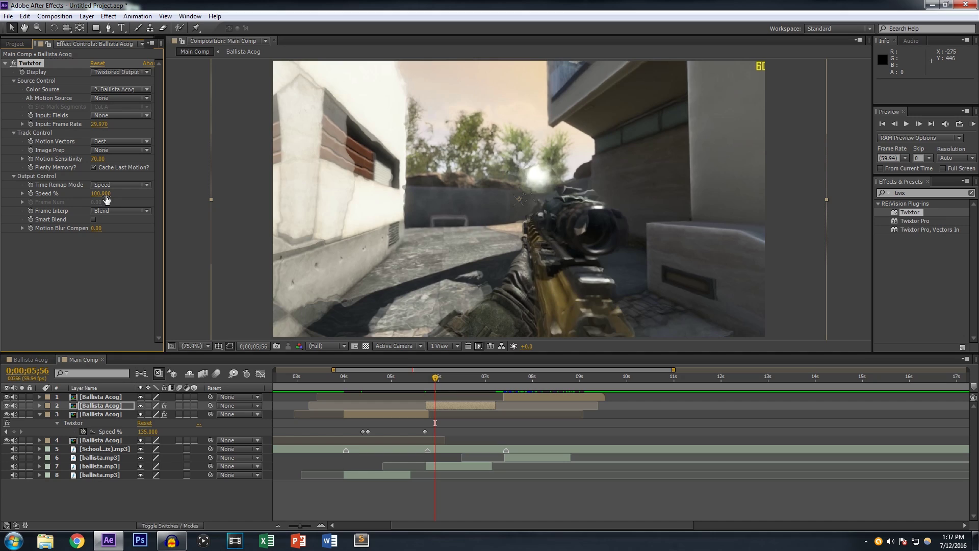
Set Twixtor's input frame rate to 59.94 on the layer 2 segment and add a Speed % keyframe of 100 at 0;00;05;56.
left_click(97, 124)
key("Return")
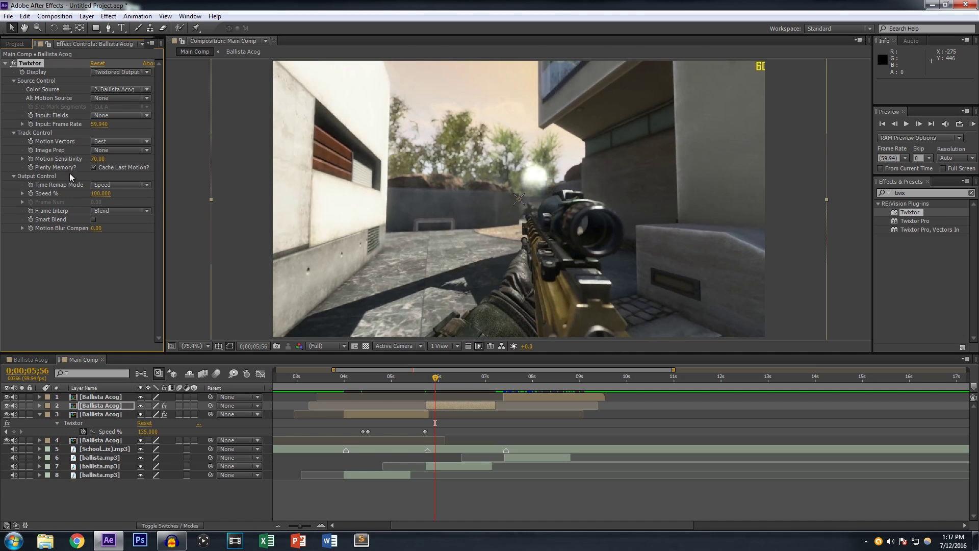
left_click(30, 194)
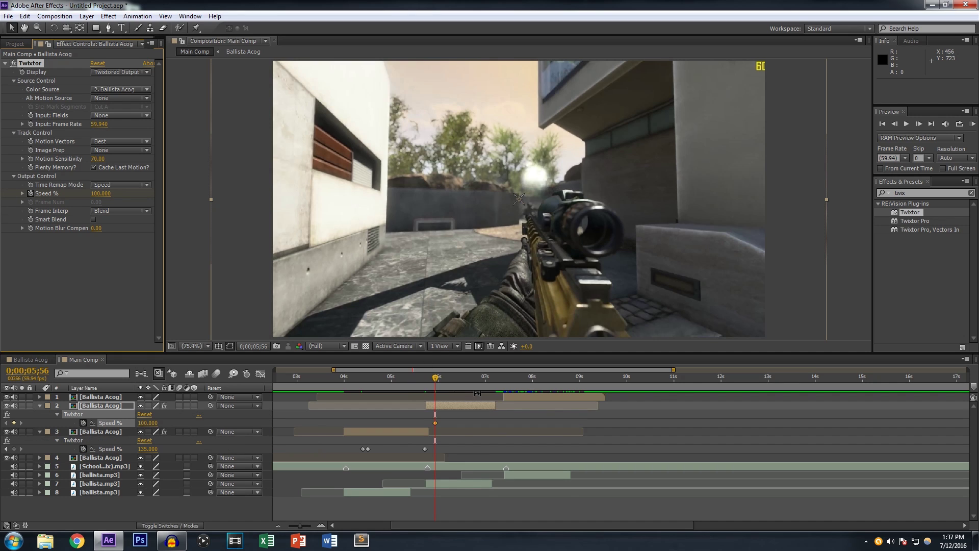
Step forward to 0;00;06;01 and set a Twixtor Speed % keyframe of 5 on the layer 2 segment.
left_click(919, 125)
left_click(919, 124)
left_click(919, 125)
left_click(919, 124)
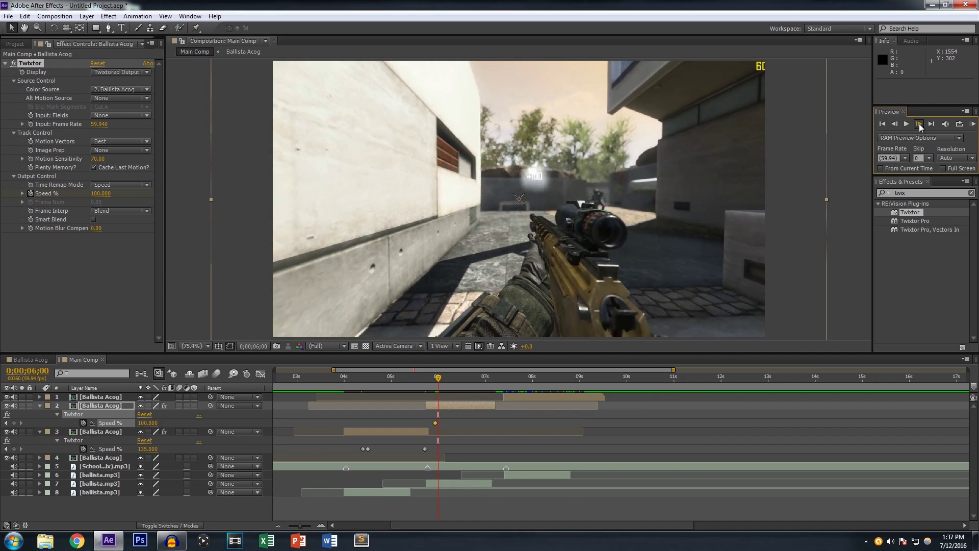
left_click(919, 124)
left_click(102, 194)
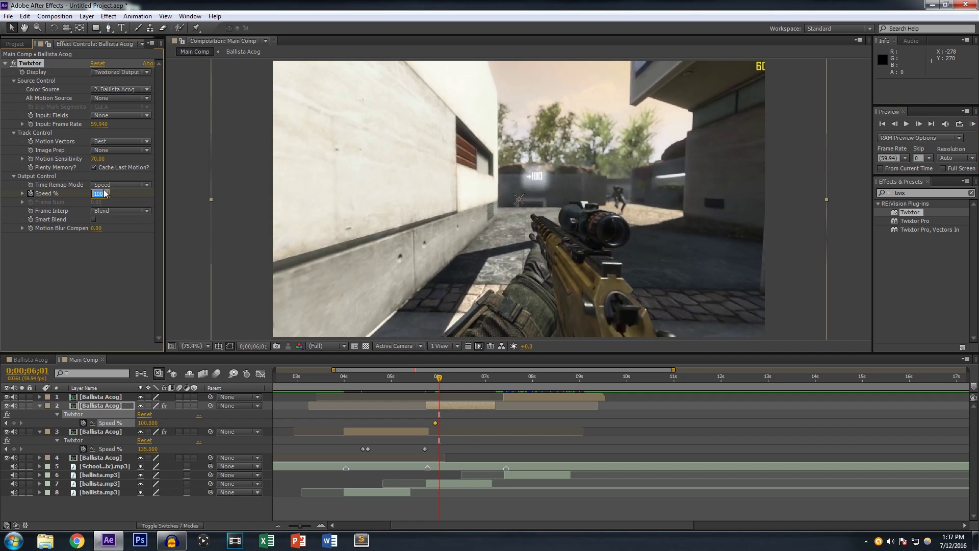
type("5")
key("Return")
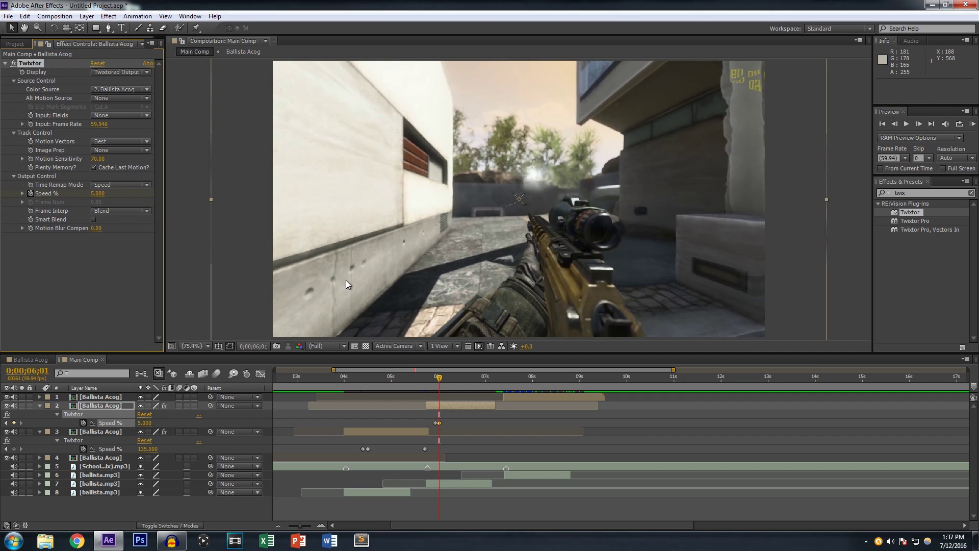
Extend the layer 2 segment's end to 0;00;07;24 and set a Twixtor Speed % keyframe of 145 at 0;00;07;20.
left_click(494, 377)
left_click_drag(494, 376, 505, 381)
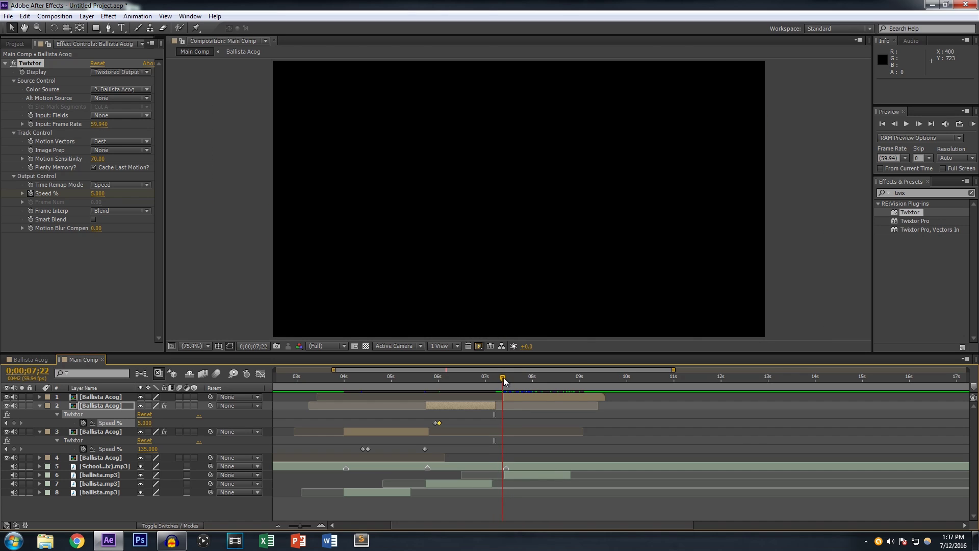
mouse_move(505, 380)
left_mouse_down()
mouse_move(505, 404)
mouse_move(502, 380)
left_mouse_up()
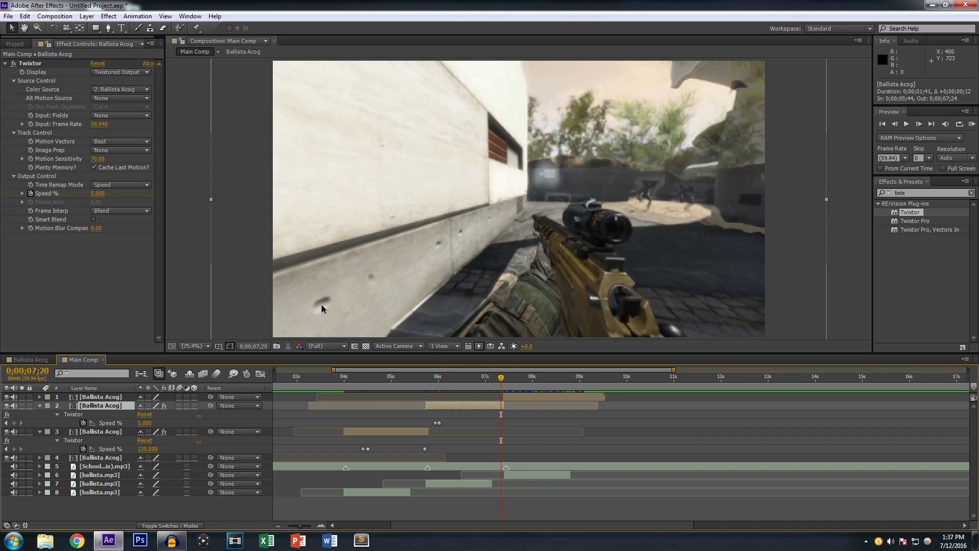
left_click_drag(97, 194, 101, 193)
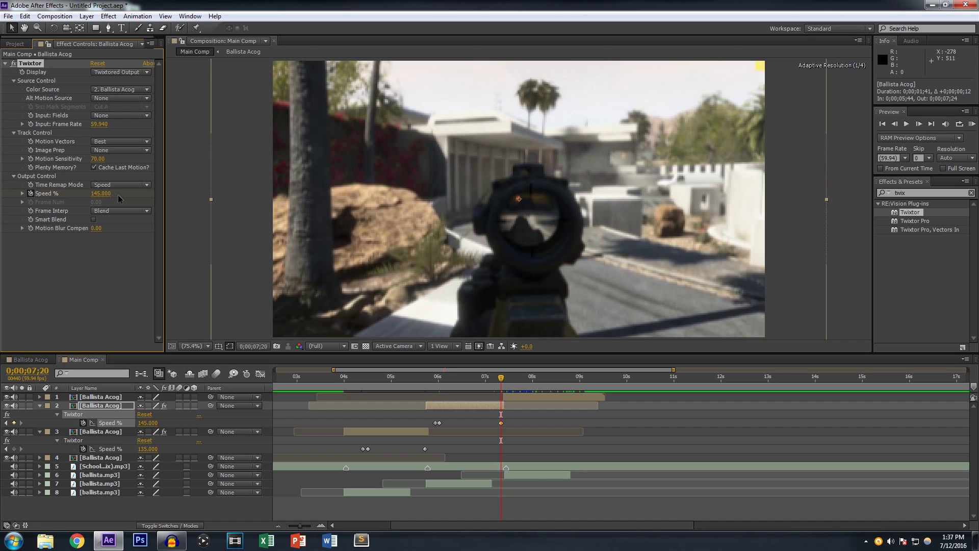
Move the playhead past the third shot to 0;00;07;37 and apply Twixtor to the layer 1 segment.
mouse_move(503, 376)
left_mouse_down()
mouse_move(533, 379)
mouse_move(509, 386)
left_mouse_up()
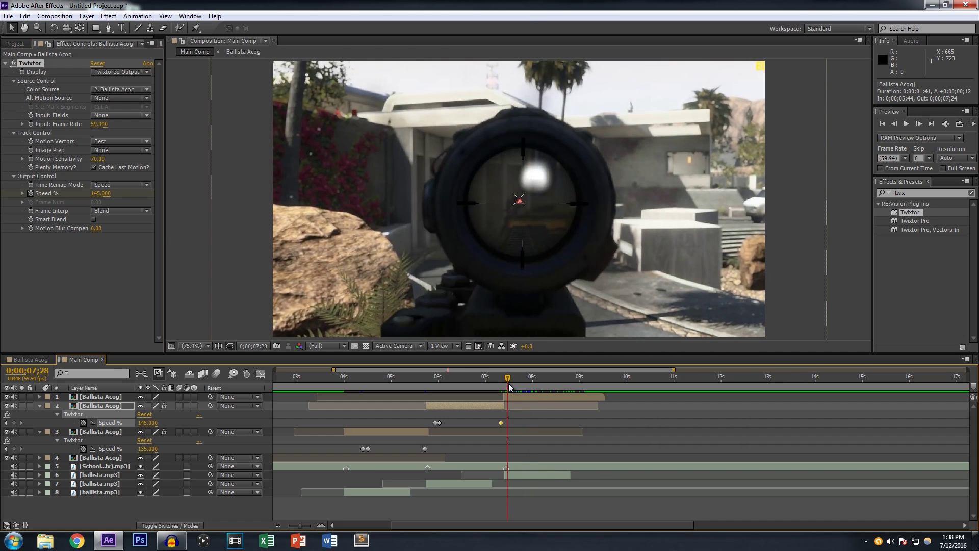
left_click_drag(507, 380, 515, 380)
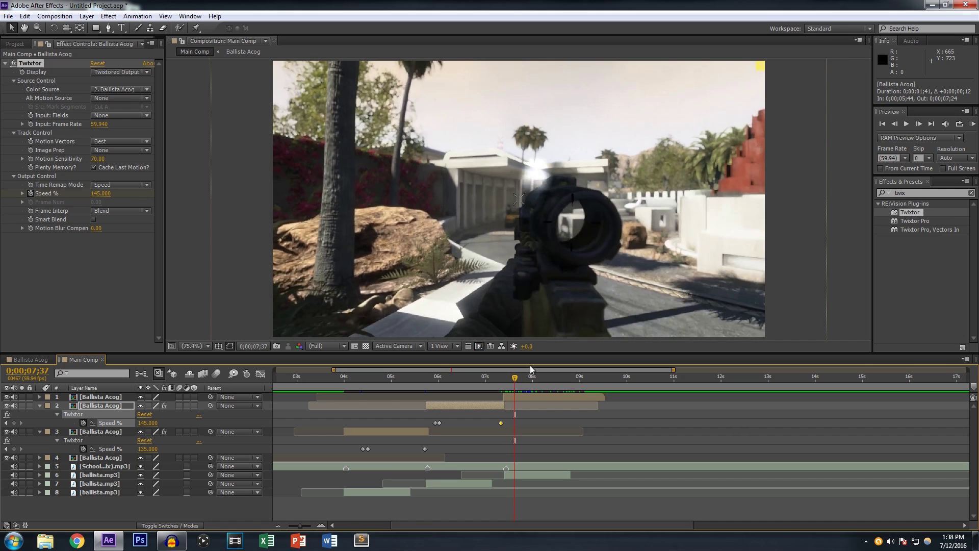
left_click(526, 401)
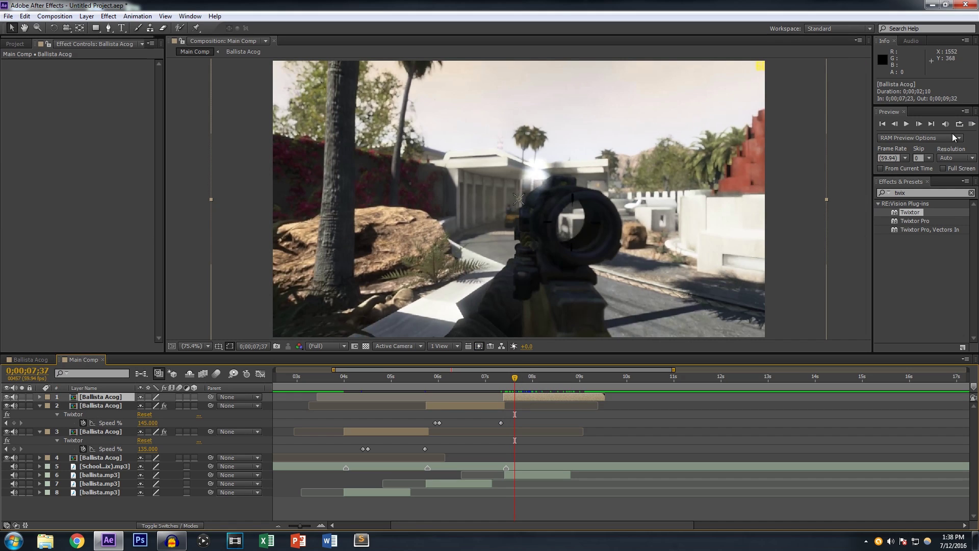
left_click_drag(909, 213, 550, 396)
Set Twixtor's input frame rate to 59.94 on the layer 1 segment and add a Speed % keyframe of 100 at 0;00;07;37.
left_click(100, 124)
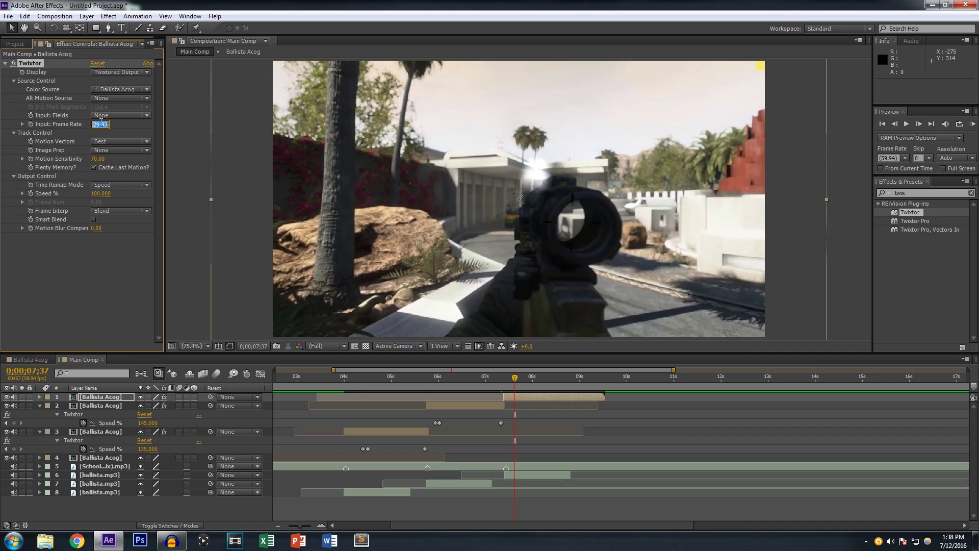
key("Return")
key("u")
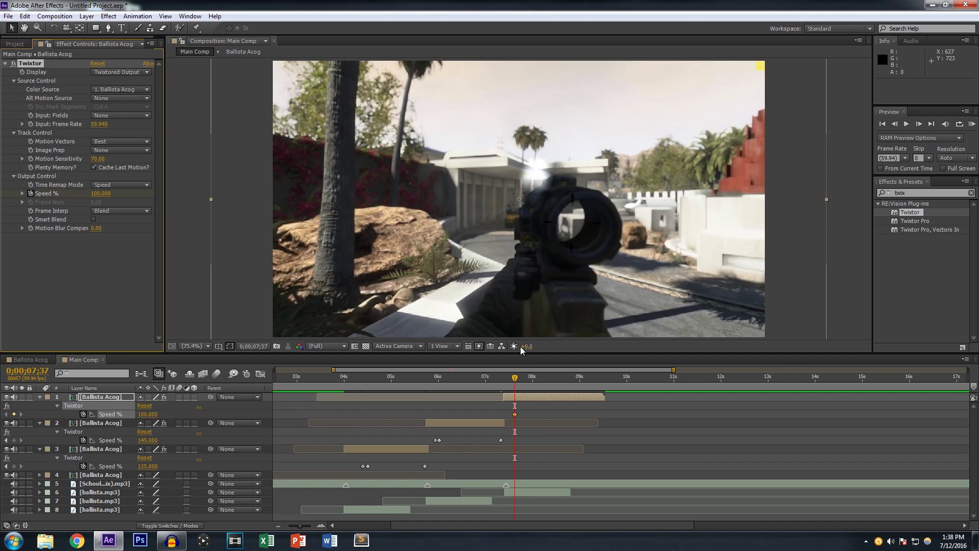
Advance to 0;00;07;44 and set a Twixtor Speed % keyframe of 5 on the layer 1 segment.
left_click(906, 124)
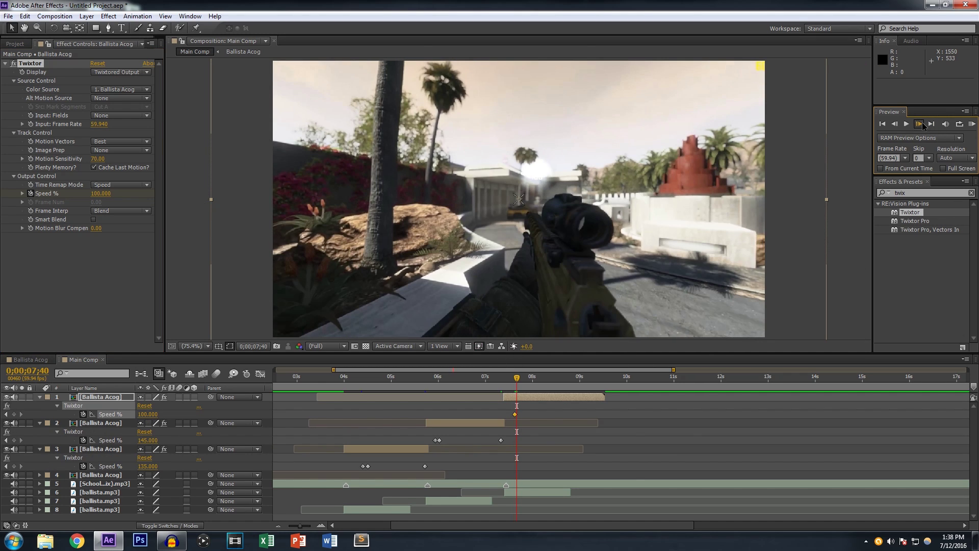
left_click(106, 193)
type("5")
key("Return")
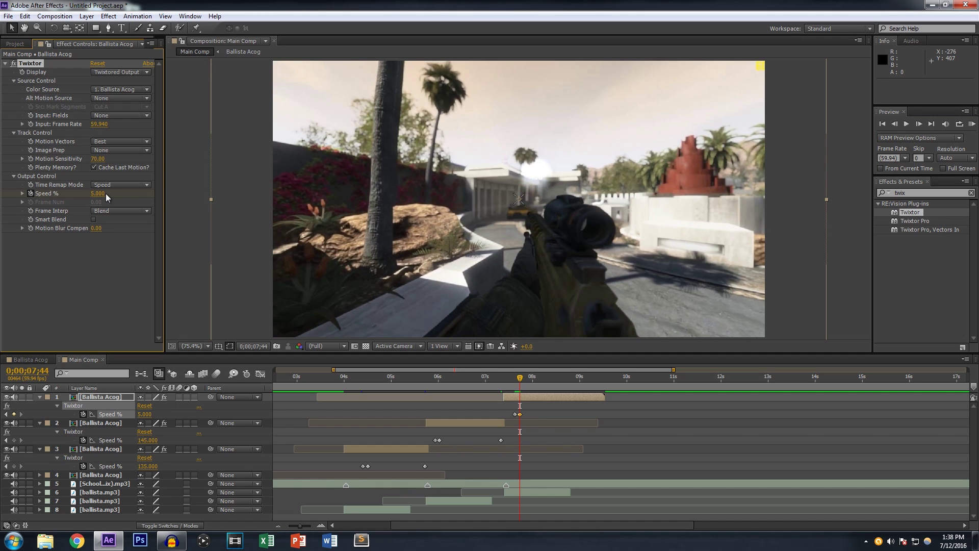
Set a Twixtor Speed % keyframe of 15 at 0;00;09;13, near the end of the layer 1 segment.
left_click_drag(521, 382, 591, 397)
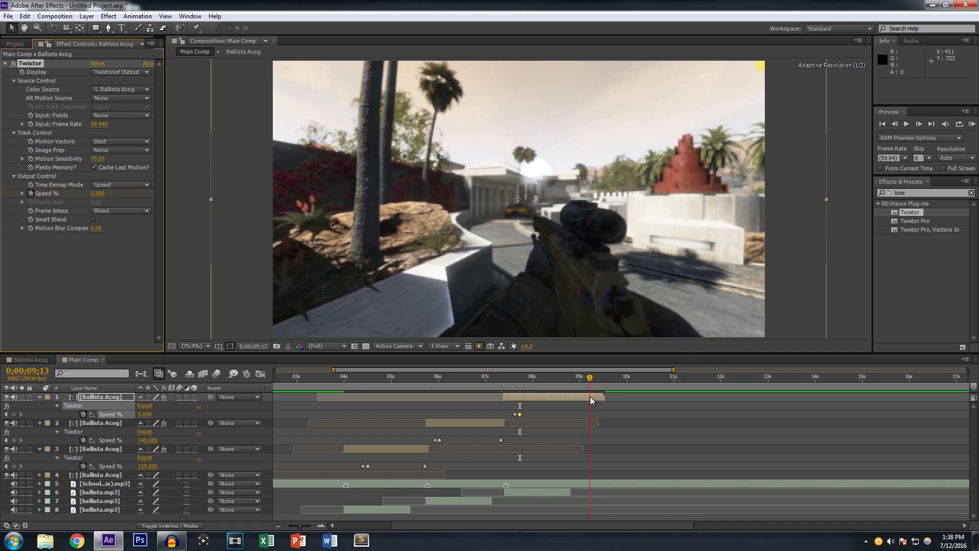
left_click_drag(97, 195, 101, 196)
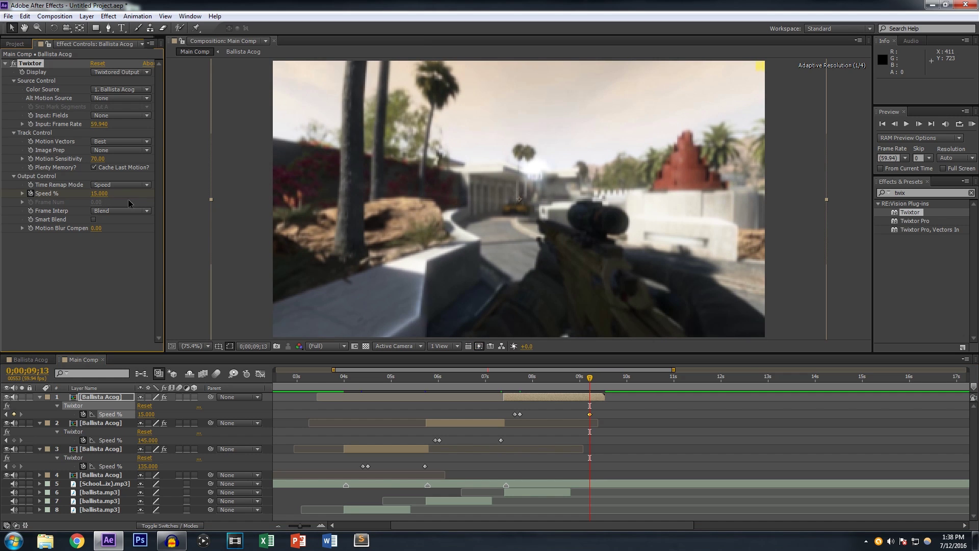
left_click_drag(590, 378, 613, 389)
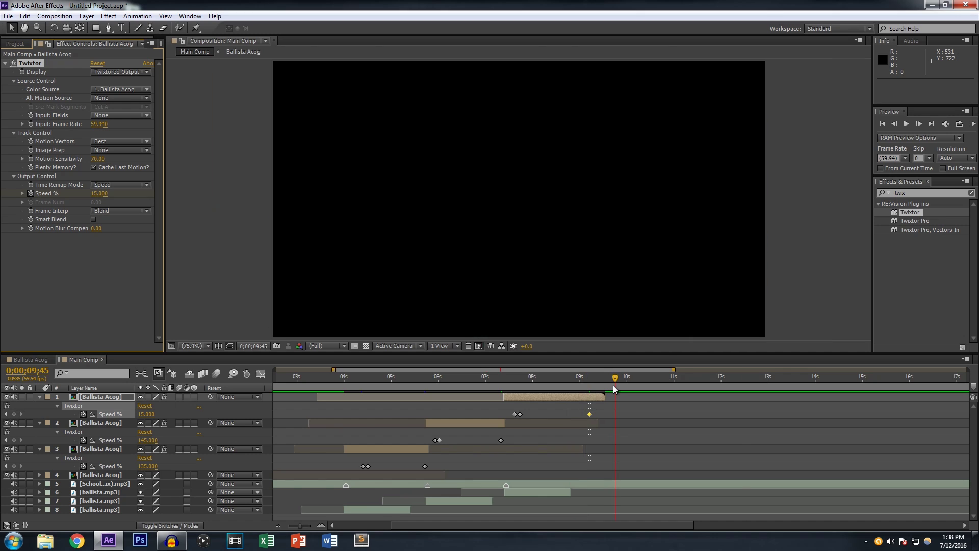
Move the layer 4 segment in time so it ends at 0;00;03;59, directly before the layer 3 segment starts.
left_click_drag(379, 384, 344, 382)
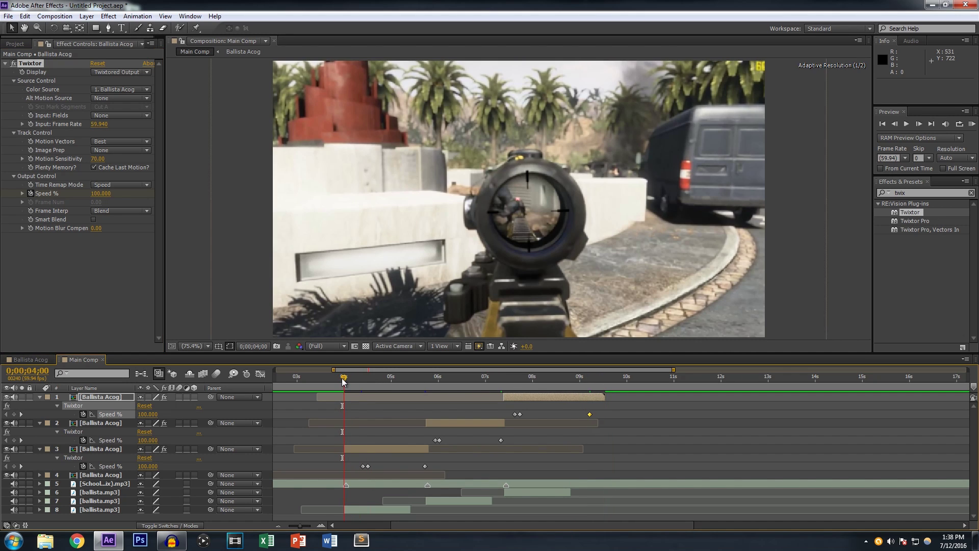
left_click(281, 526)
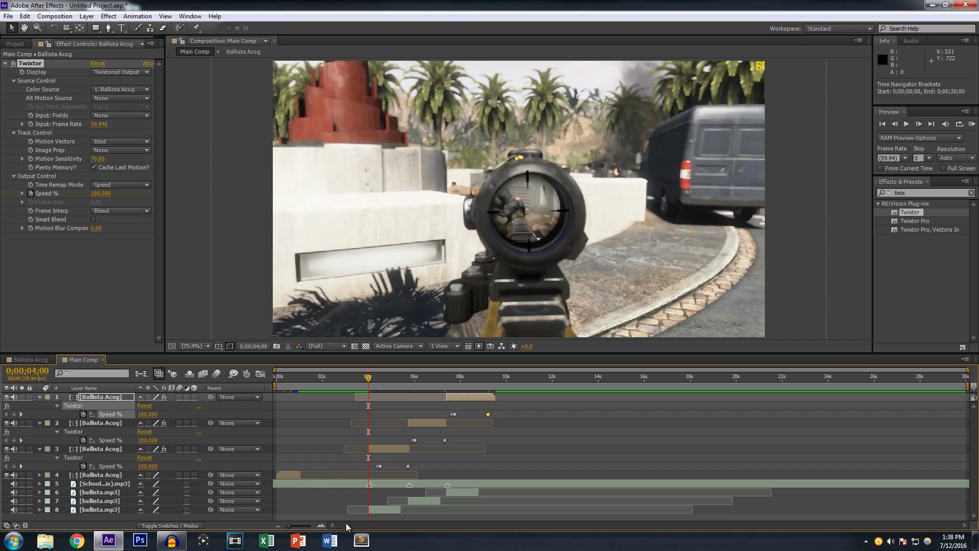
left_click(320, 525)
left_click(321, 526)
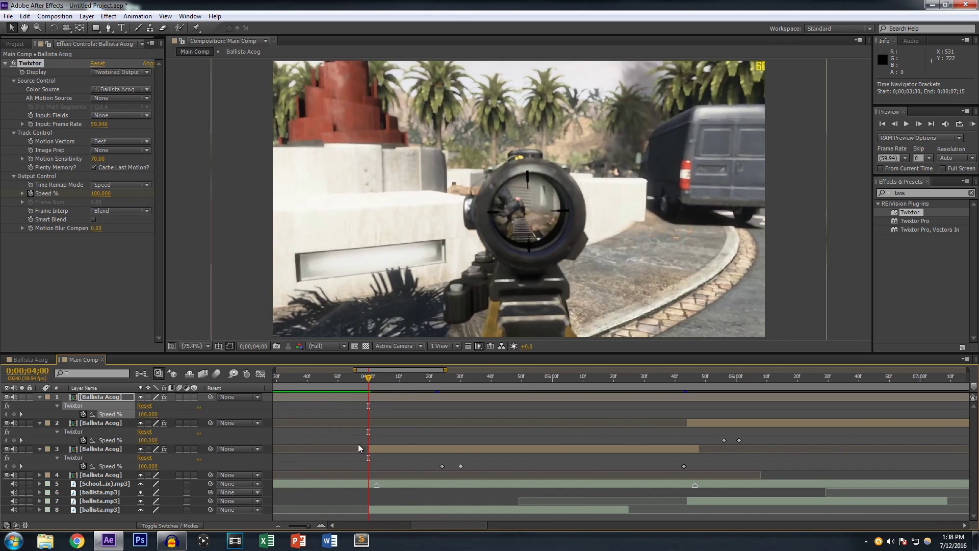
left_click(350, 475)
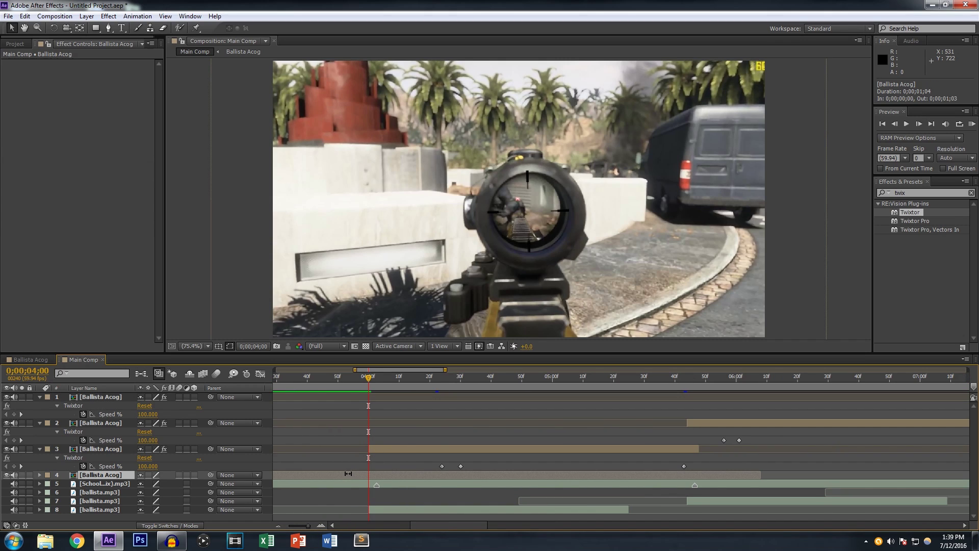
key("bracketleft")
key("bracketright")
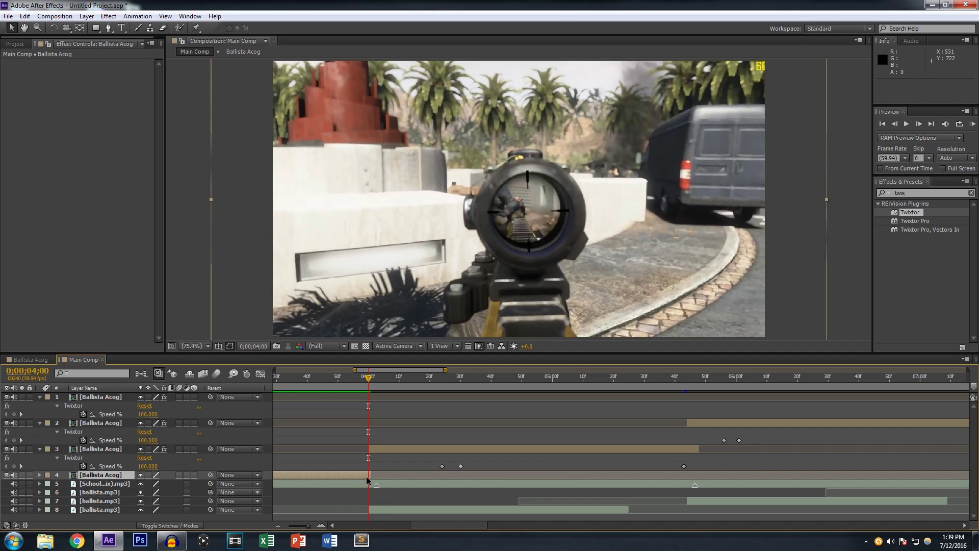
left_click_drag(365, 477, 365, 469)
Find the RSMB effect, apply it to the layer 3 segment, and move the playhead to 0;00;06;32 within the layer 2 segment.
left_click_drag(369, 382, 412, 395)
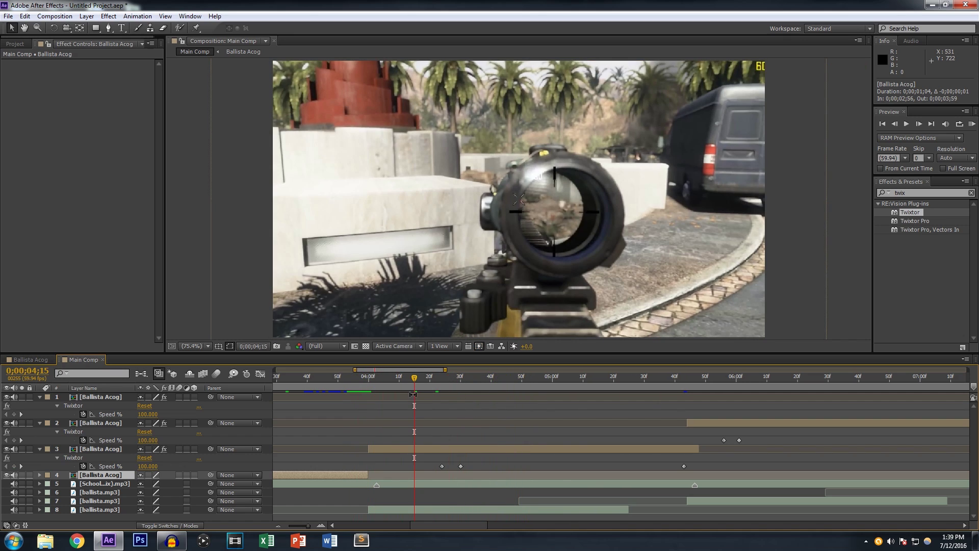
left_click_drag(474, 379, 528, 379)
left_click_drag(306, 525, 285, 525)
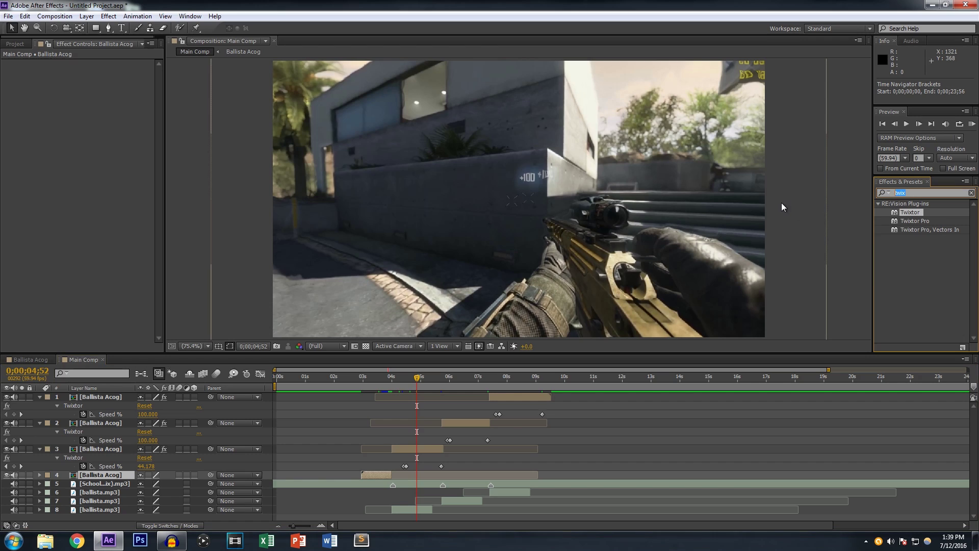
left_click(914, 192)
type("rsmb")
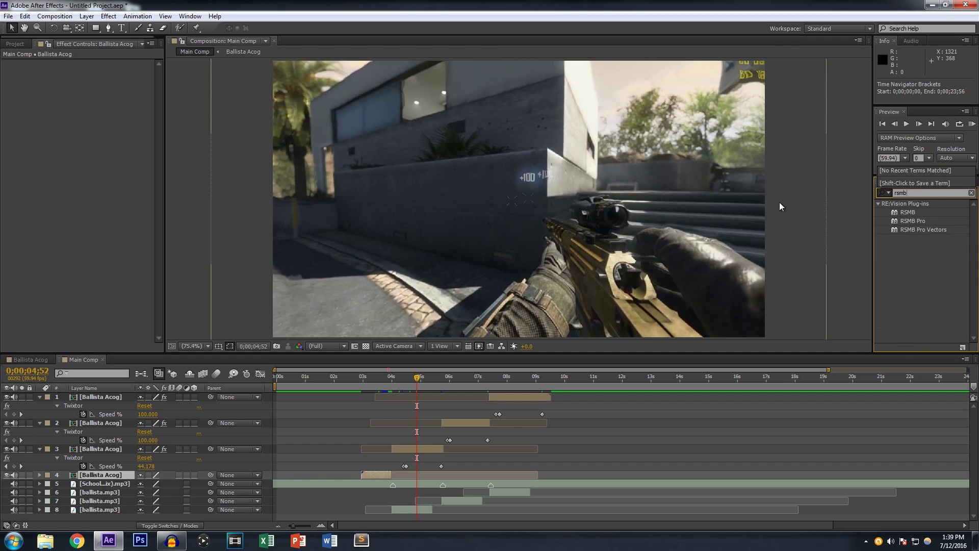
left_click_drag(910, 209, 435, 449)
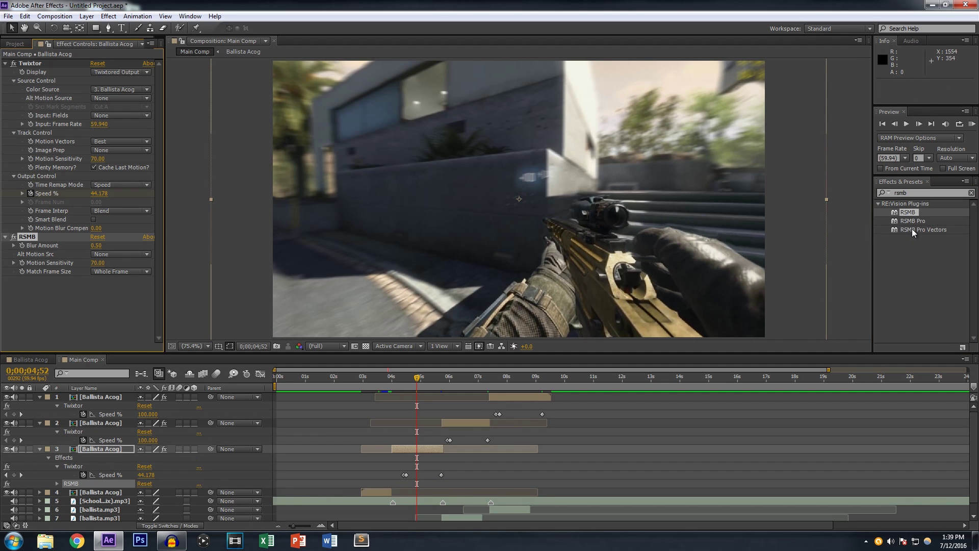
left_click(464, 375)
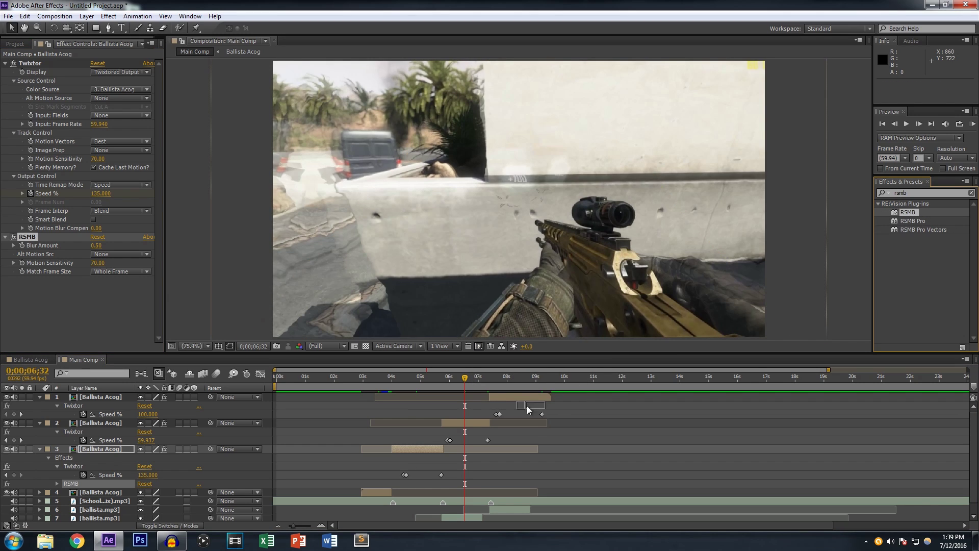
Apply the RSMB effect to the layer 2 and layer 1 gameplay segments.
left_click(451, 423)
double_click(908, 212)
left_click_drag(908, 212, 531, 396)
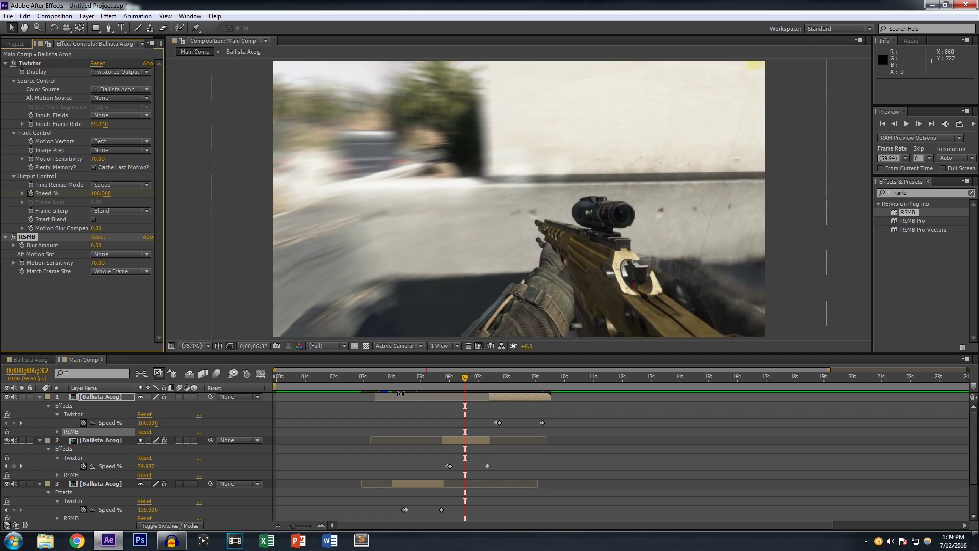
Move the playhead to 0;00;03;52 and collapse the effect properties of layers 2 and 3.
left_click(388, 377)
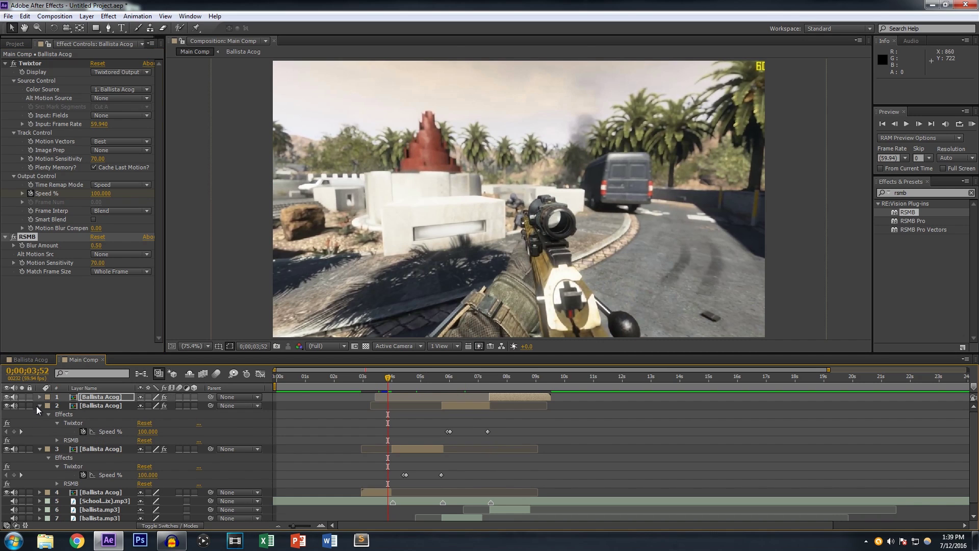
left_click(38, 406)
left_click(38, 415)
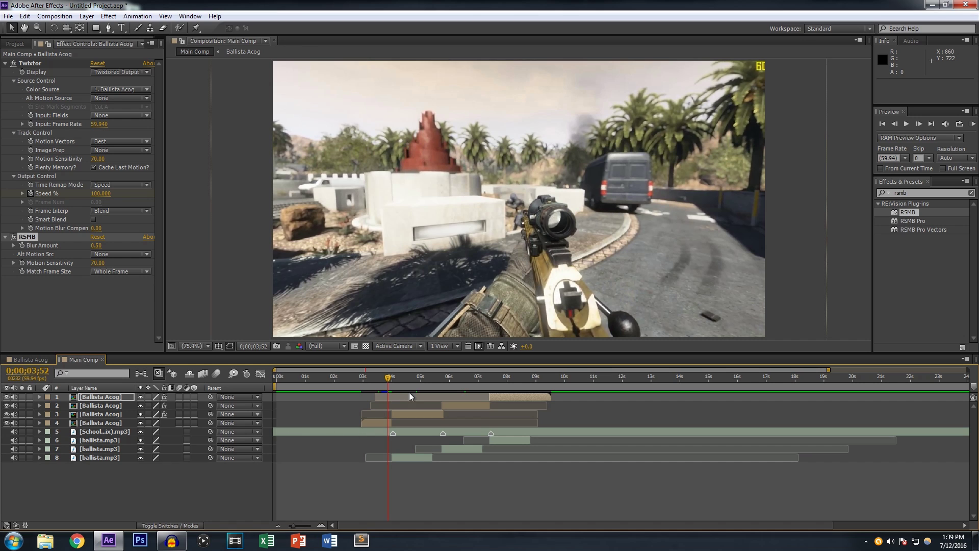
Return the playhead to the start of the first gameplay segment, about 0;00;02;55, and run a RAM preview of the montage.
left_click_drag(364, 380, 361, 380)
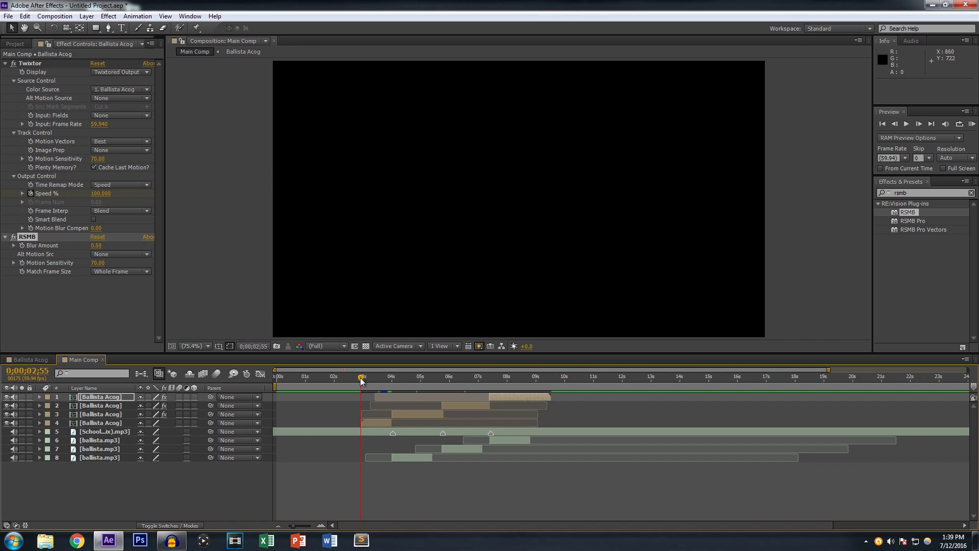
left_click(972, 124)
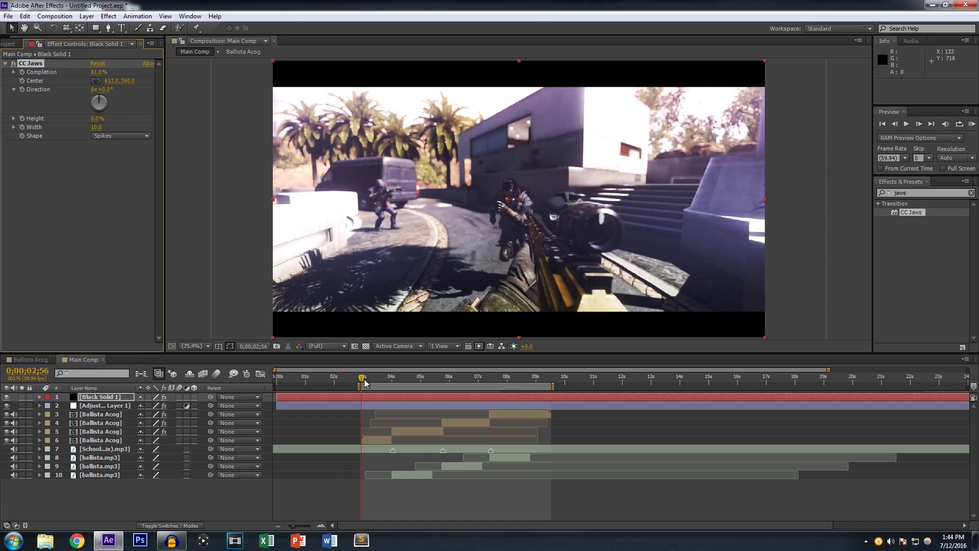
left_click(971, 124)
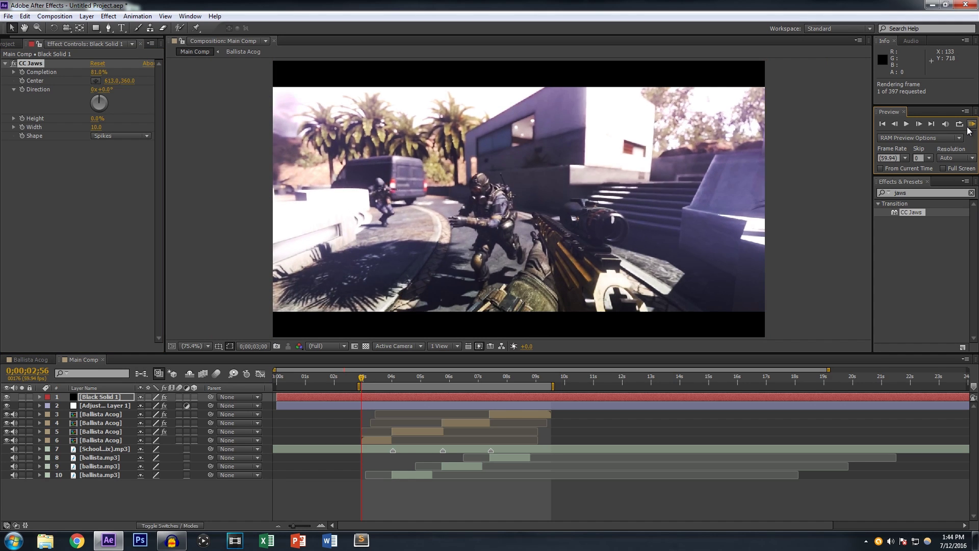